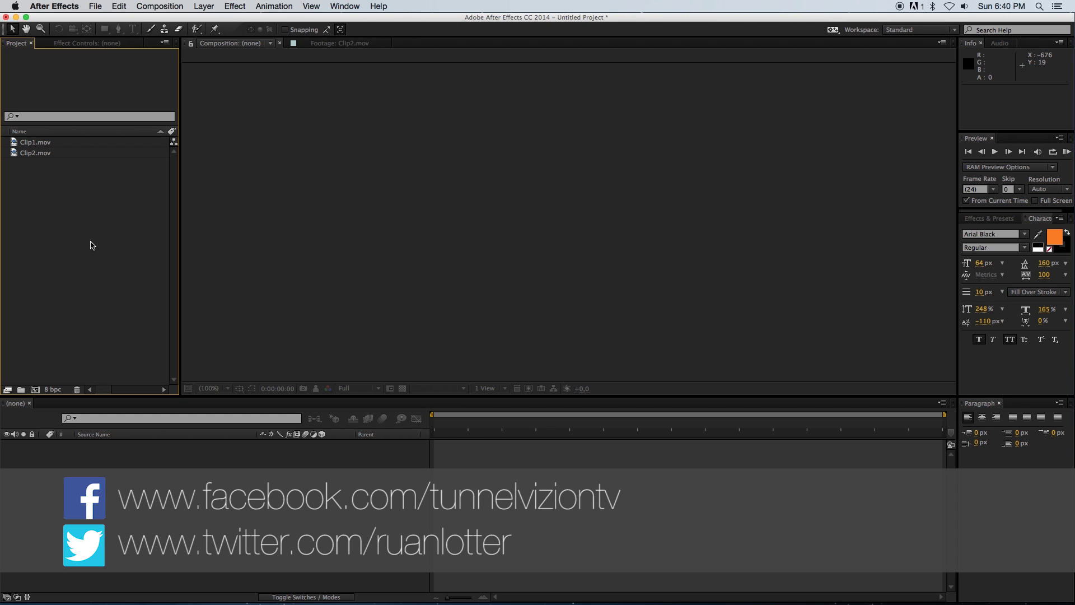
Preview Clip1.mov, then Clip2.mov's 1920x1080 24 fps street footage in the Footage viewer.
double_click(14, 143)
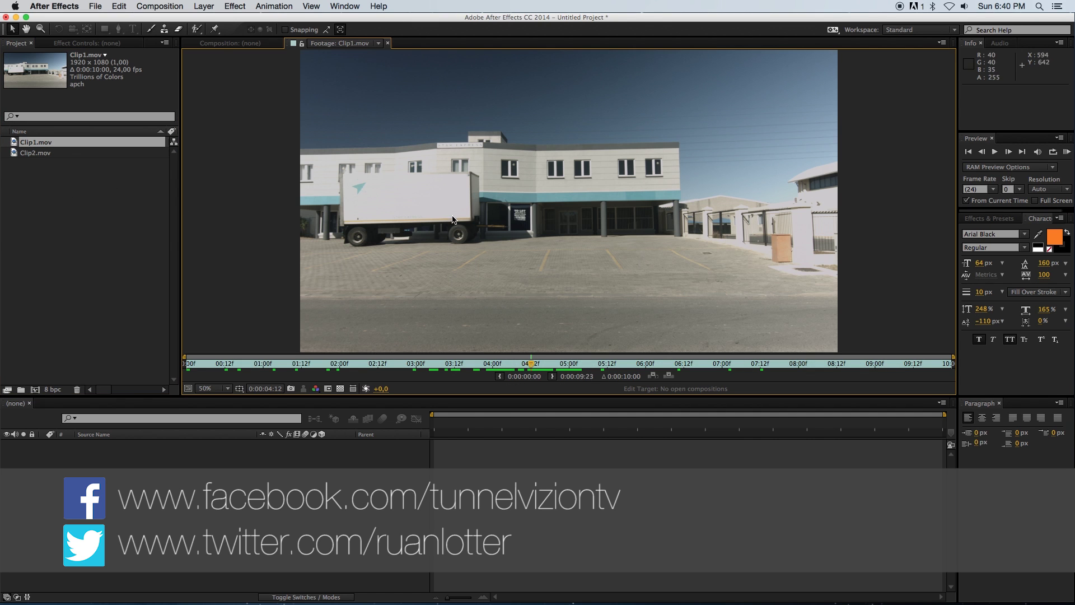
left_click(15, 153)
double_click(16, 154)
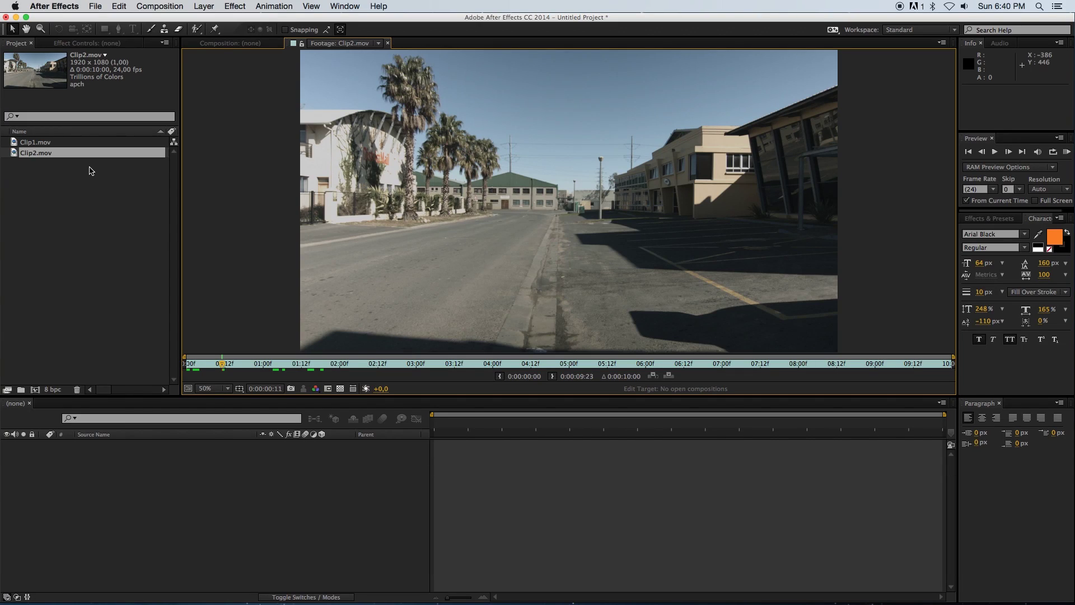
Create a Clip1 composition from Clip1.mov and add Clip2.mov as a second layer.
left_click_drag(15, 146, 34, 389)
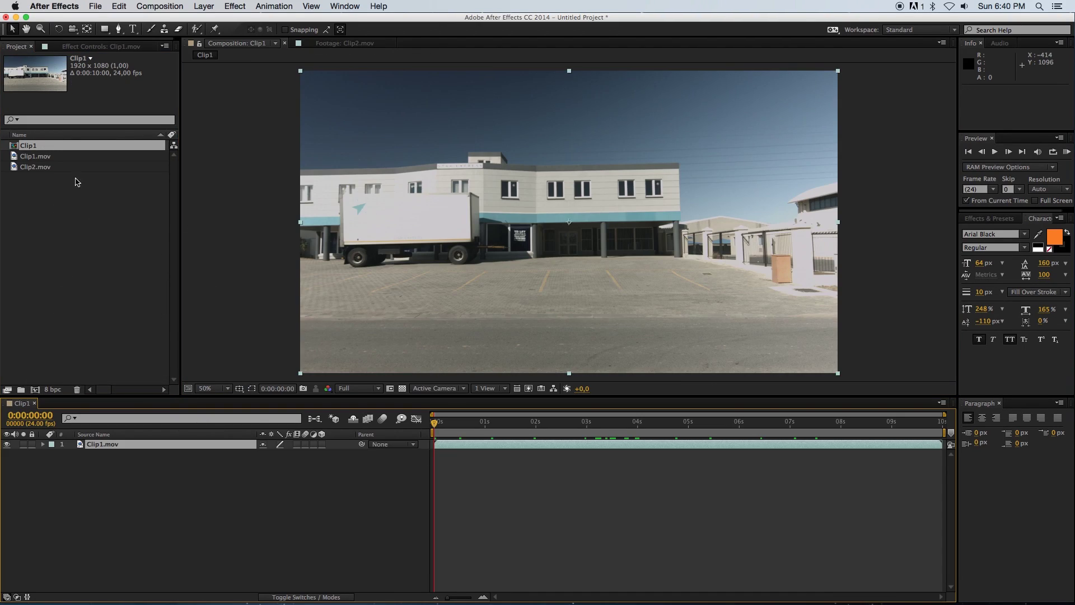
left_click_drag(15, 169, 147, 496)
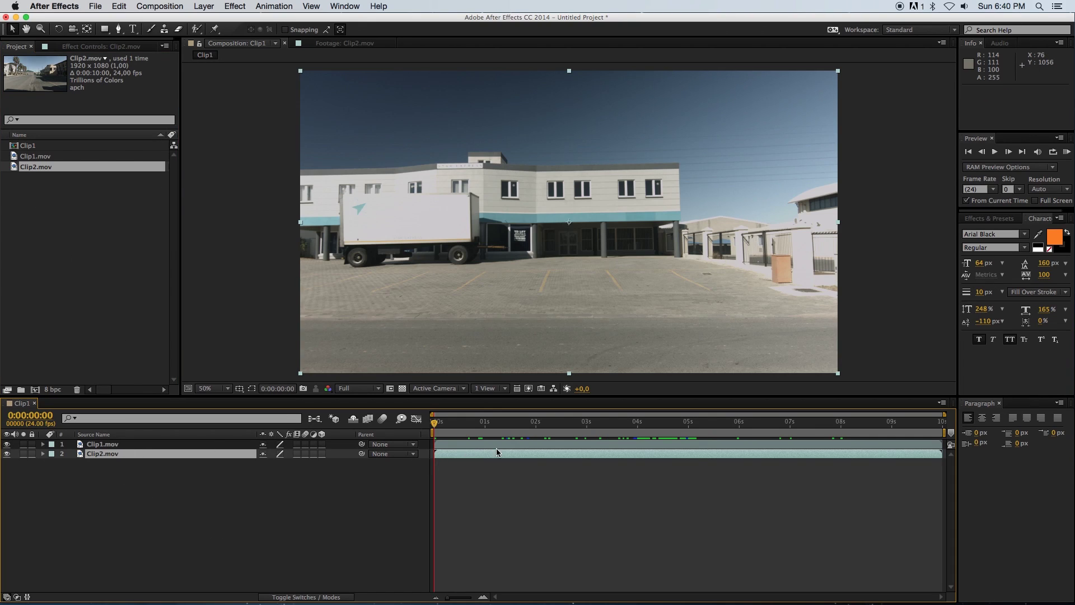
left_click_drag(459, 427, 567, 424)
left_click(7, 444)
left_click(6, 445)
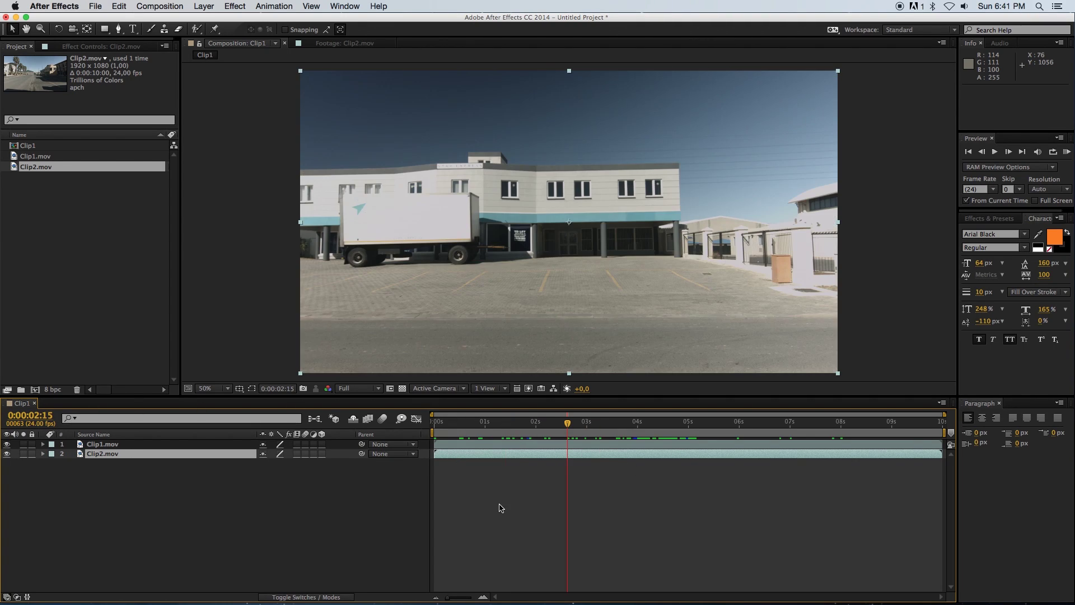
Start Clip2 at 0:00:04:01 and trim Clip1's out point to overlap it slightly.
mouse_move(634, 429)
left_mouse_down()
mouse_move(684, 426)
mouse_move(640, 426)
left_mouse_up()
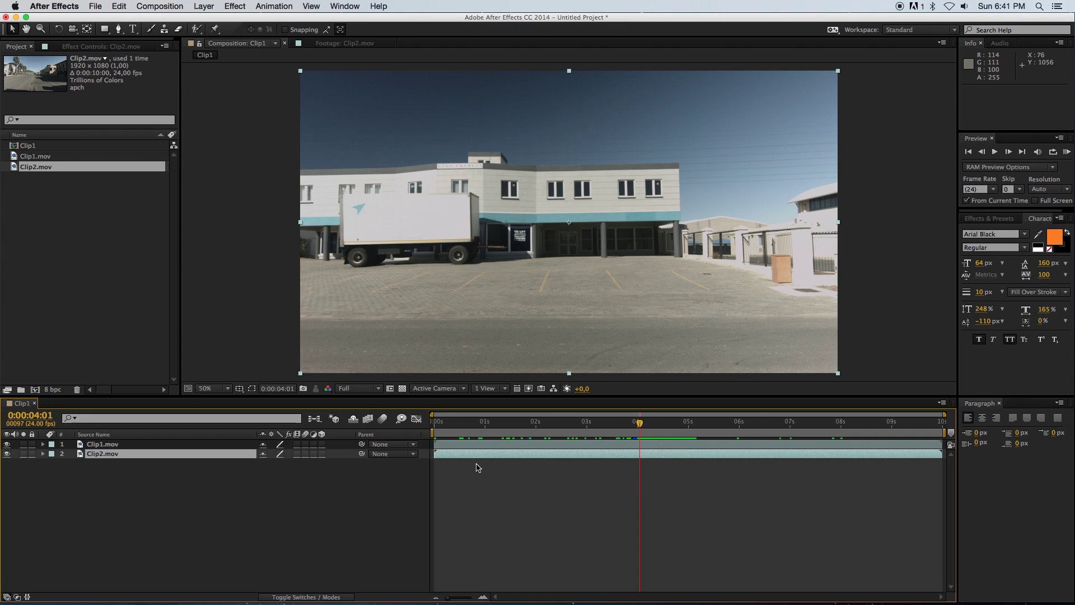
left_click_drag(504, 455, 690, 470)
mouse_move(640, 425)
left_mouse_down()
mouse_move(688, 429)
mouse_move(650, 429)
left_mouse_up()
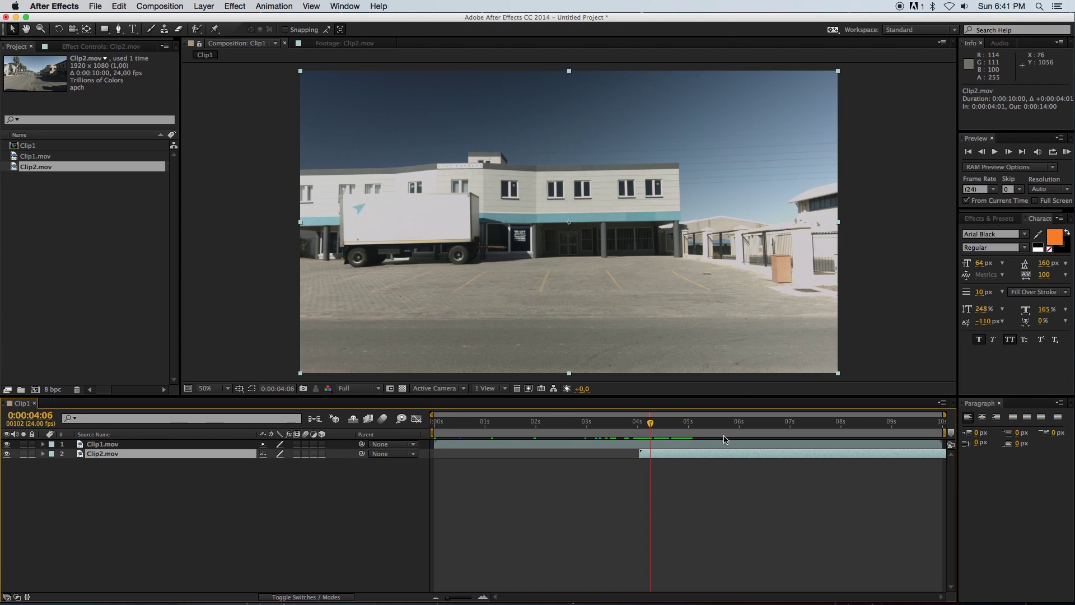
left_click(689, 424)
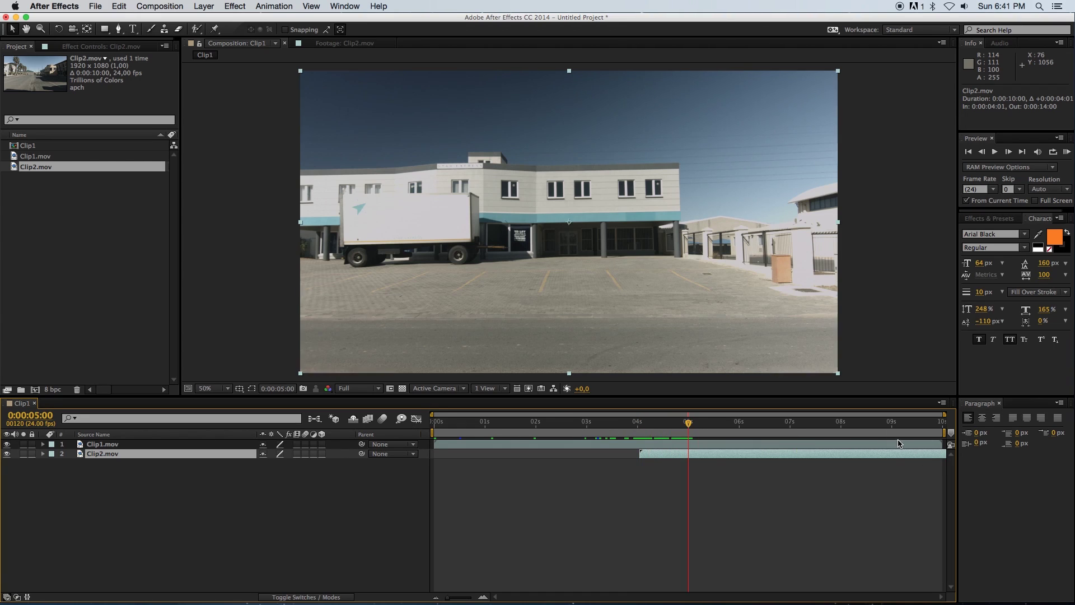
left_click_drag(943, 444, 669, 425)
left_click(419, 471)
left_click(112, 454)
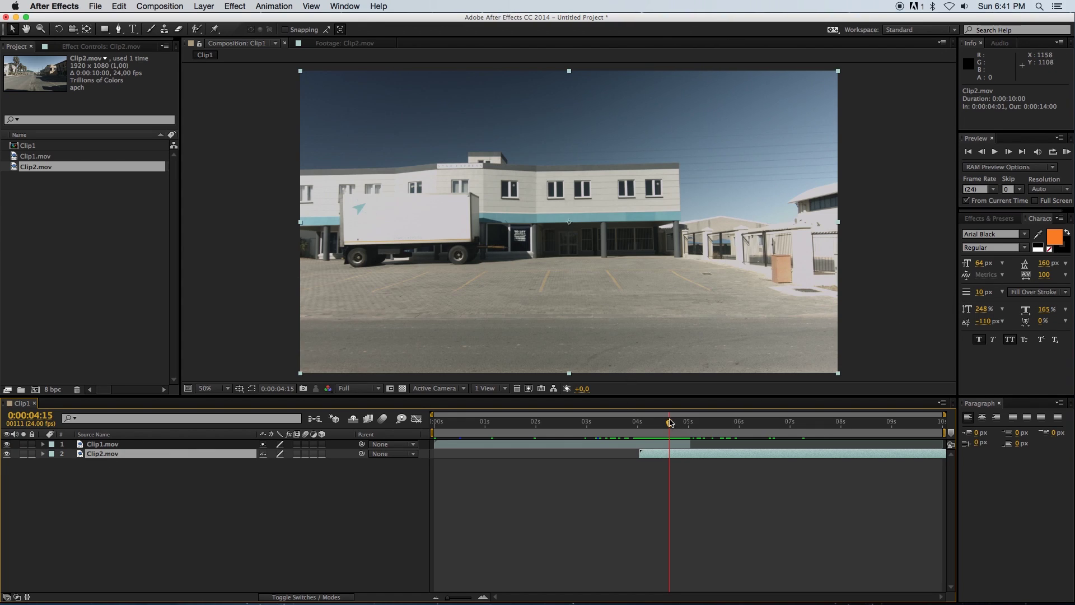
At 0:00:04:12, set Clip2.mov's Position to 2877,540, fully off the right edge.
left_click_drag(670, 423, 661, 427)
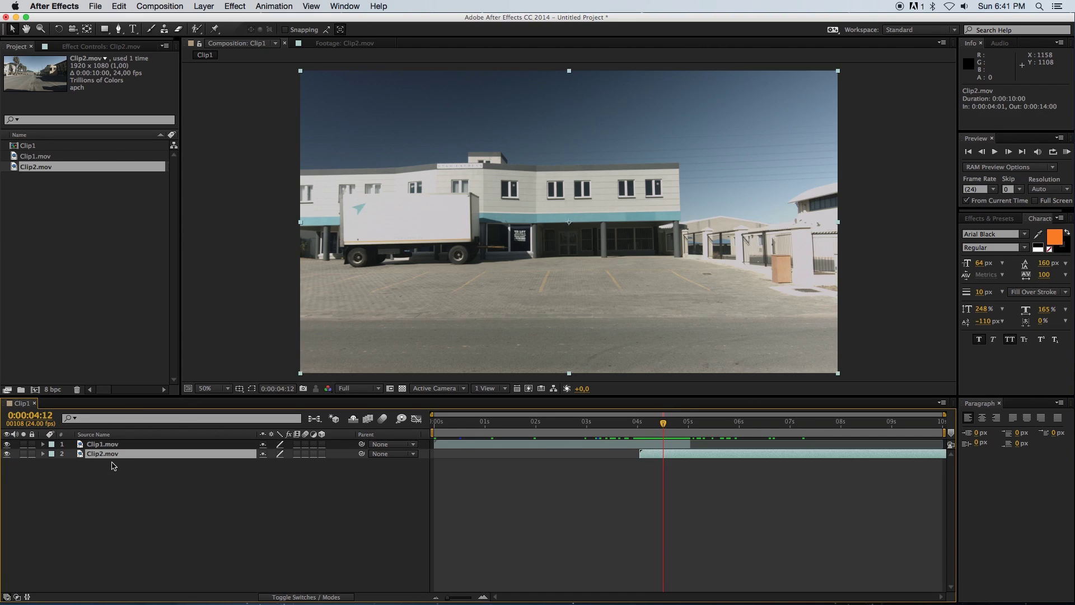
key("p")
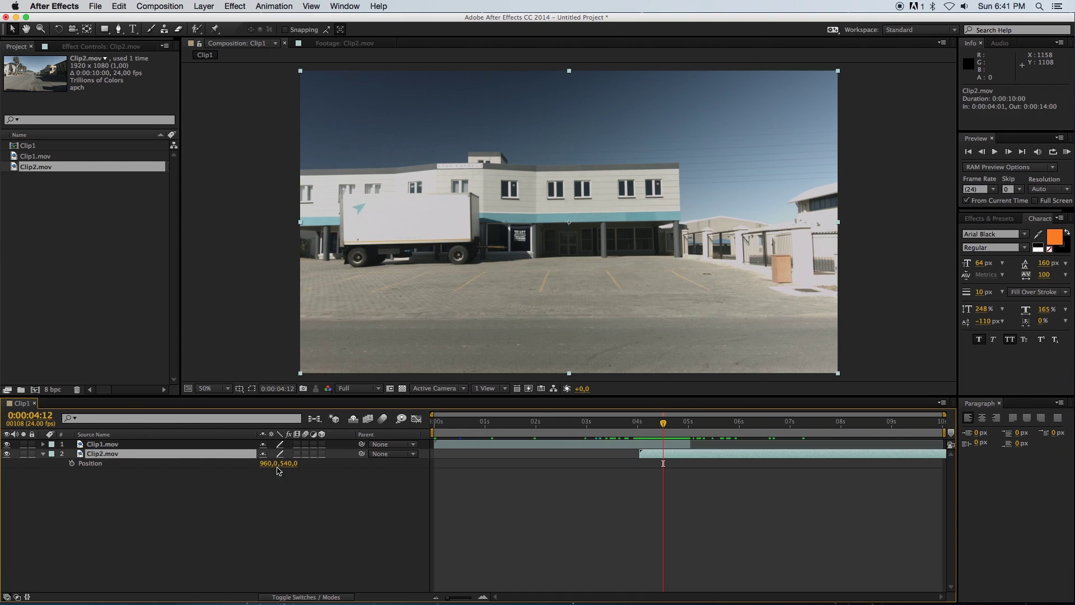
left_click_drag(265, 470, 518, 473)
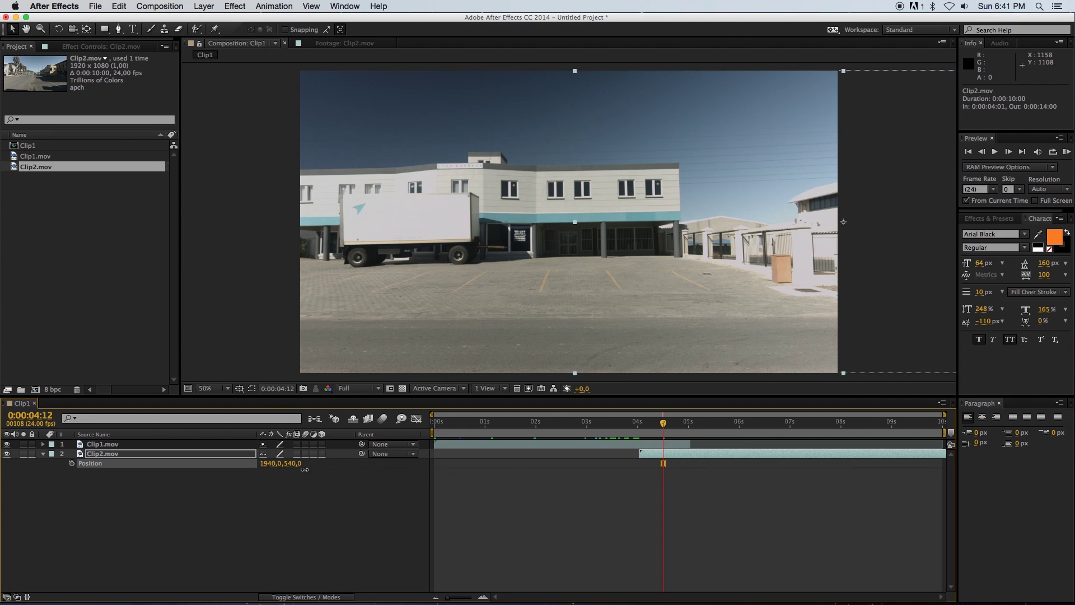
left_click_drag(305, 470, 614, 491)
left_click_drag(264, 471, 509, 480)
left_click(275, 473)
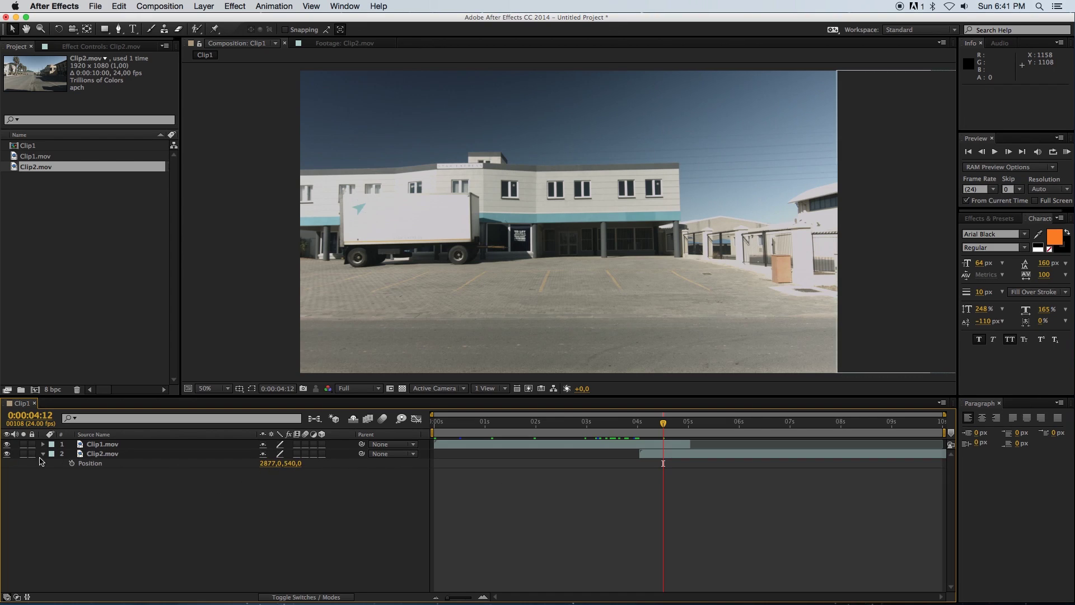
left_click(42, 454)
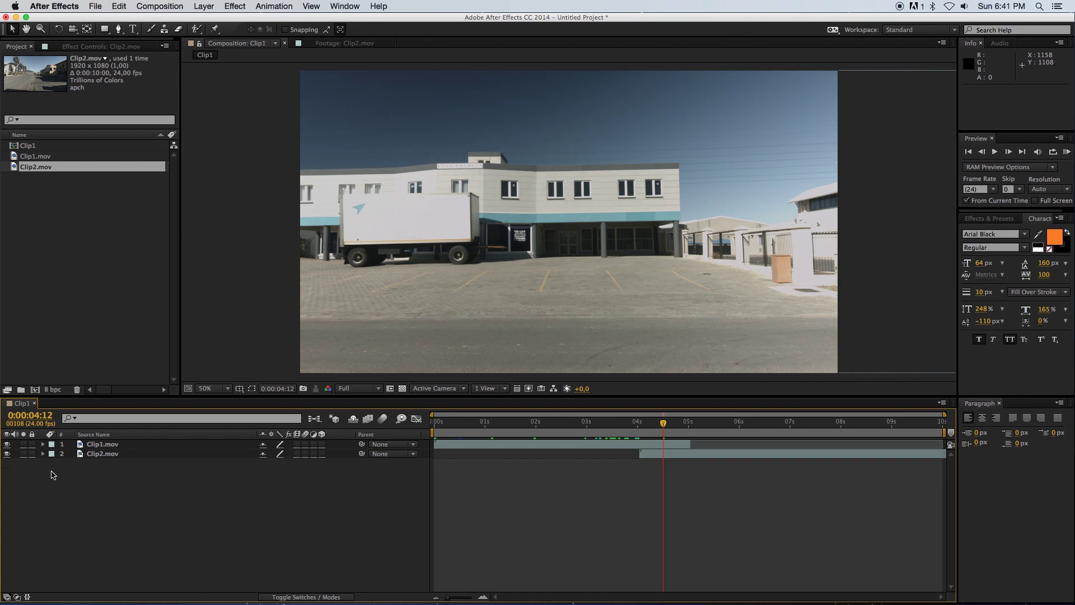
Add a Null Object layer, Null 1, to the composition.
right_click(203, 481)
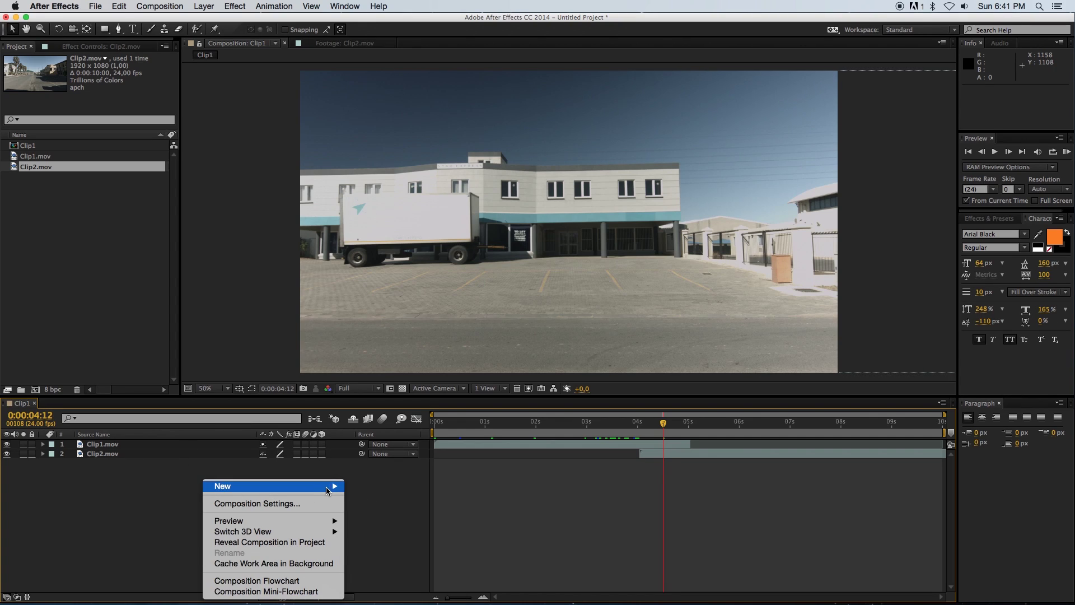
mouse_move(328, 487)
left_click(378, 548)
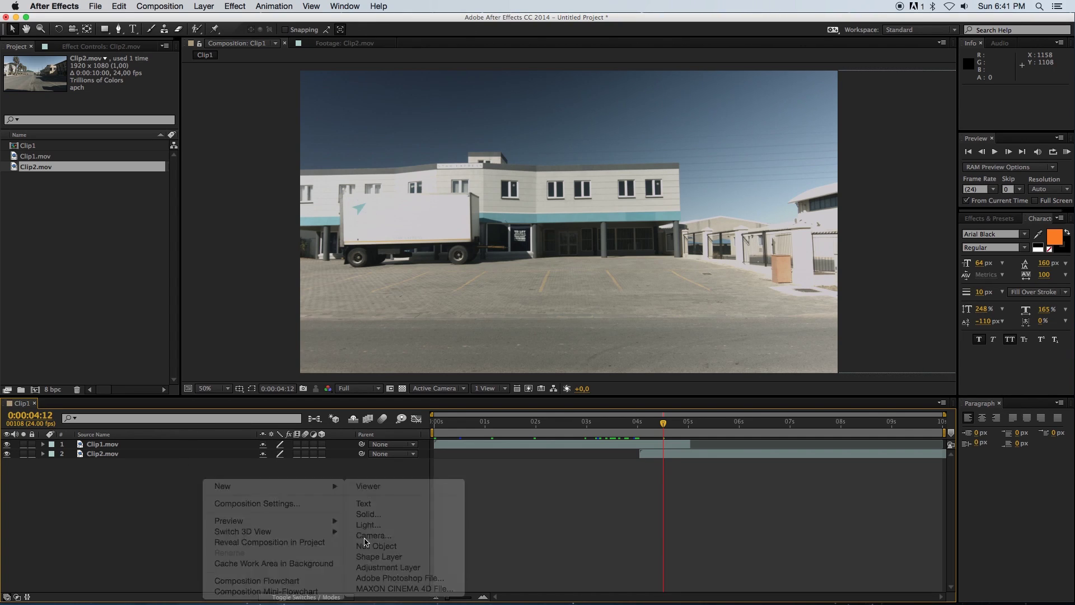
Parent both Clip1.mov and Clip2.mov to Null 1.
left_click(114, 455)
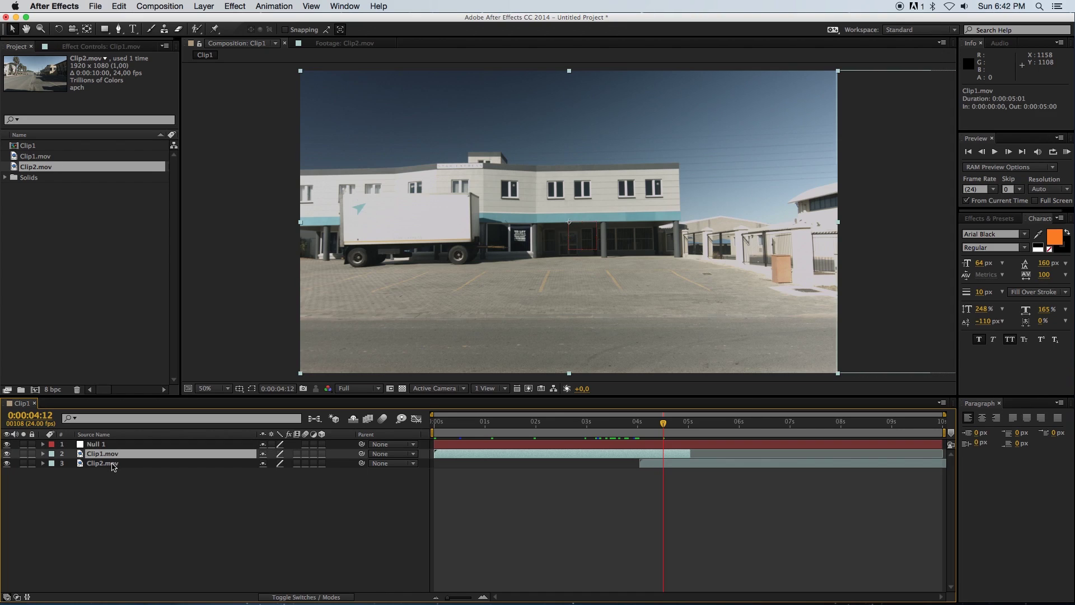
left_click(114, 464, "shift")
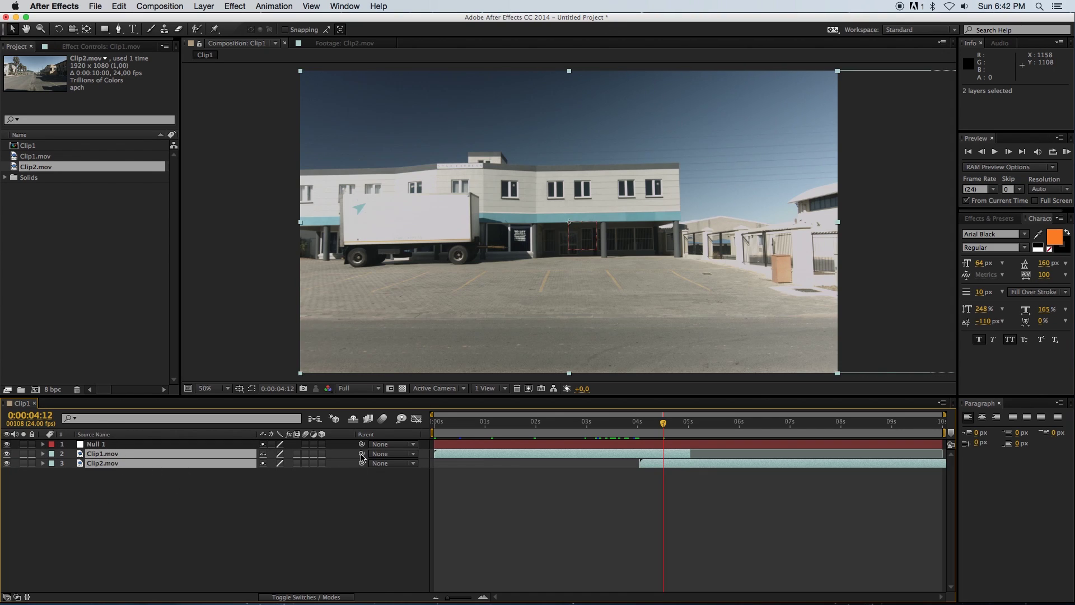
left_click_drag(362, 457, 115, 446)
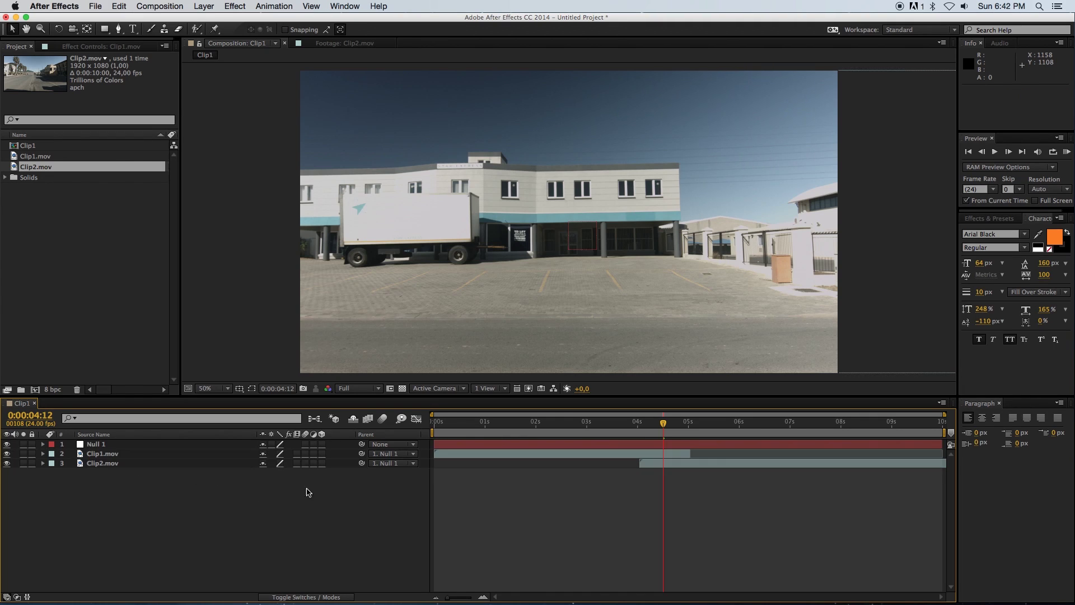
left_click(126, 515)
Test-move Null 1 left, undo back to 960,540, and set the time to 0:00:04:04.
left_click(98, 445)
key("p")
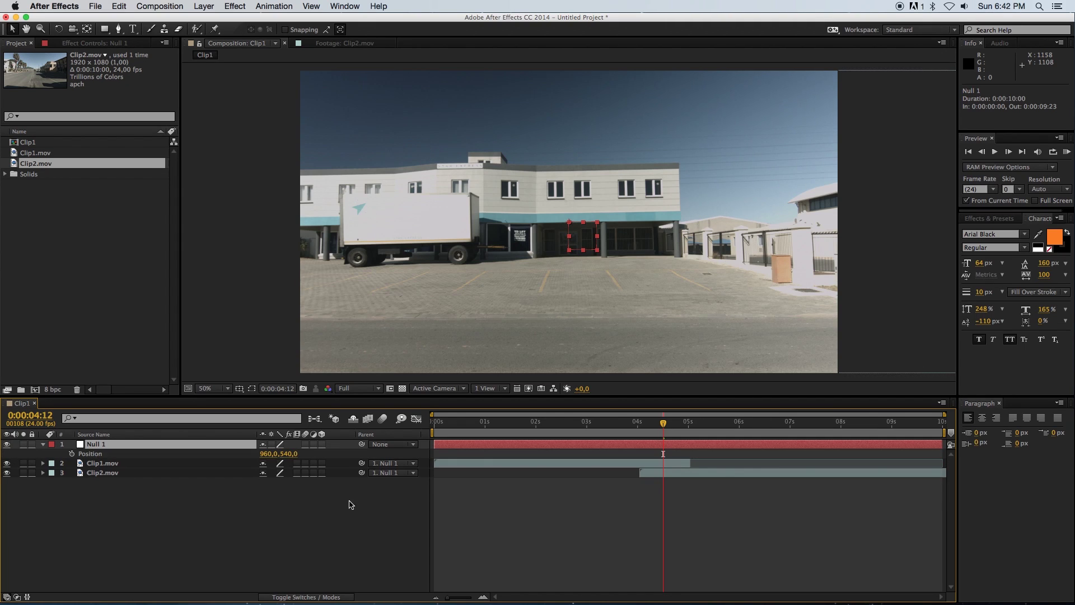
left_click_drag(268, 454, 175, 459)
left_click_drag(269, 458, 185, 460)
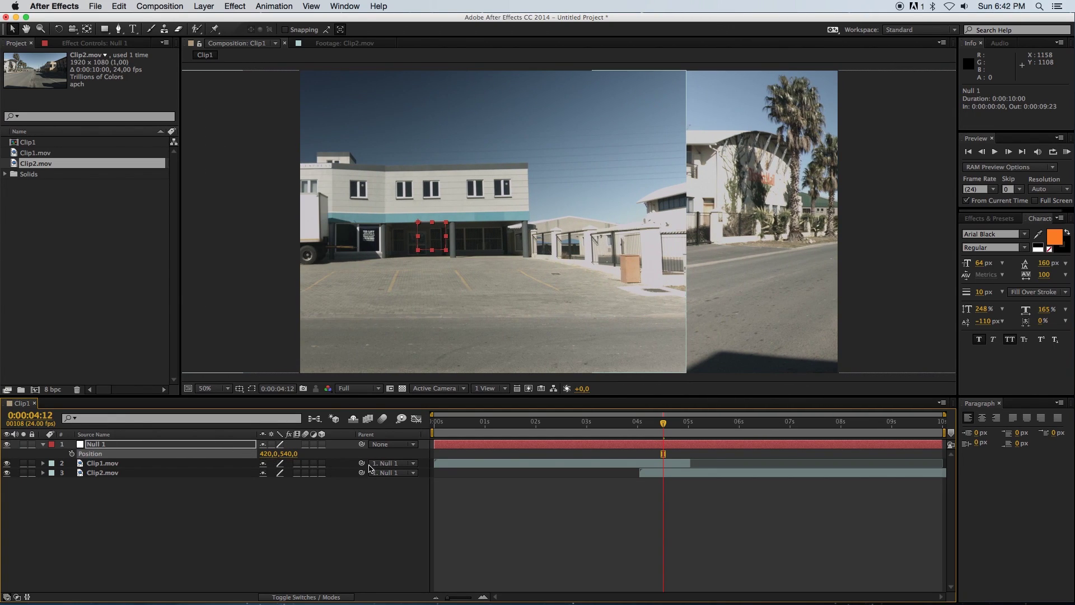
key("super+z")
key("super+z")
key("super+z")
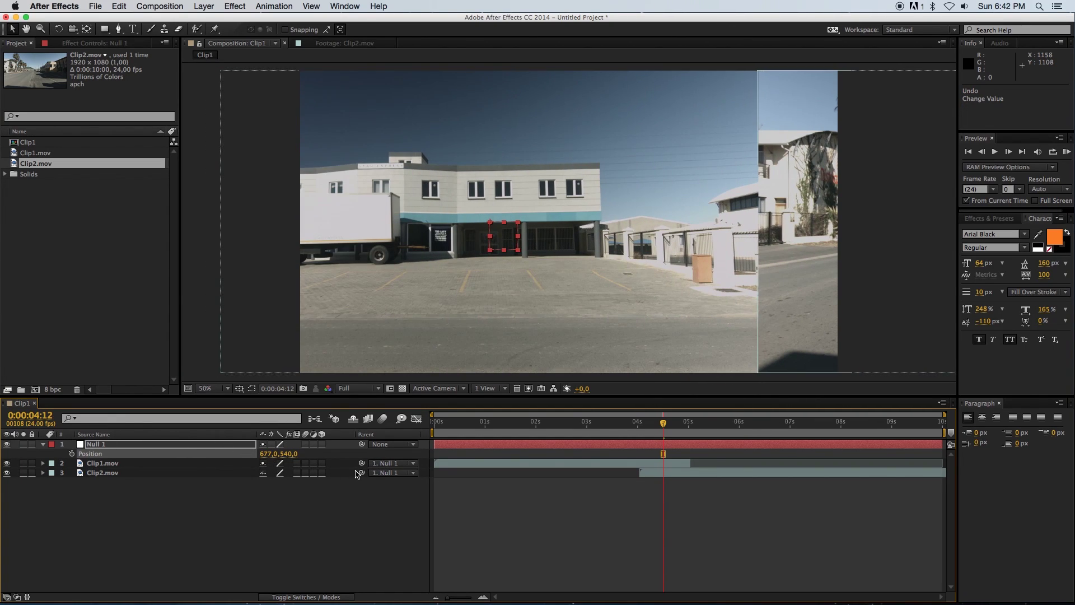
left_click_drag(654, 427, 645, 427)
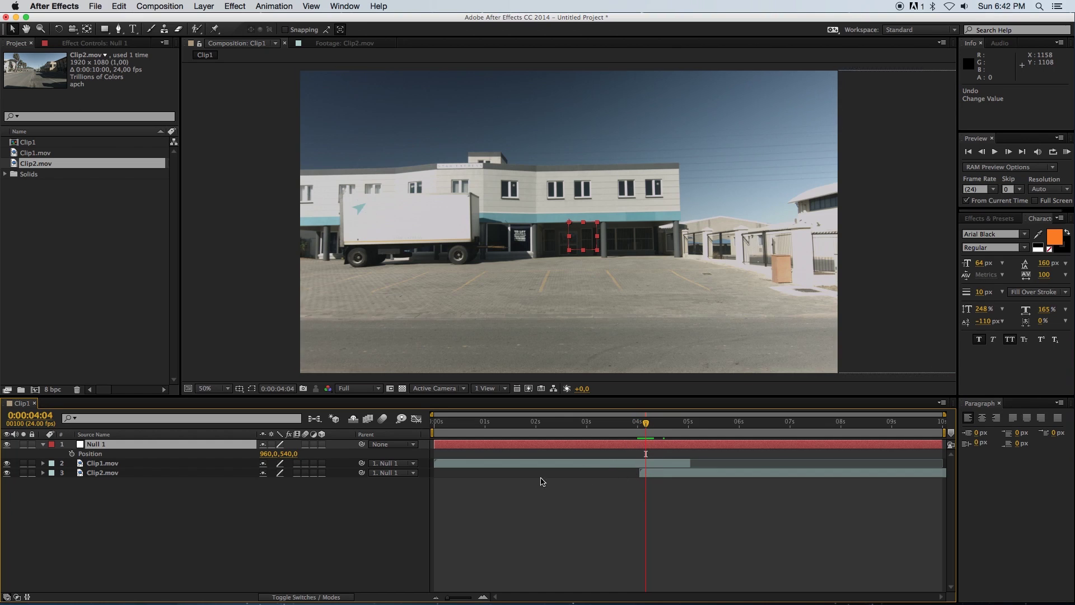
Keyframe Null 1's Position from 960,540 at 0:00:04:04 to -960,540 at 0:00:04:09.
left_click(71, 454)
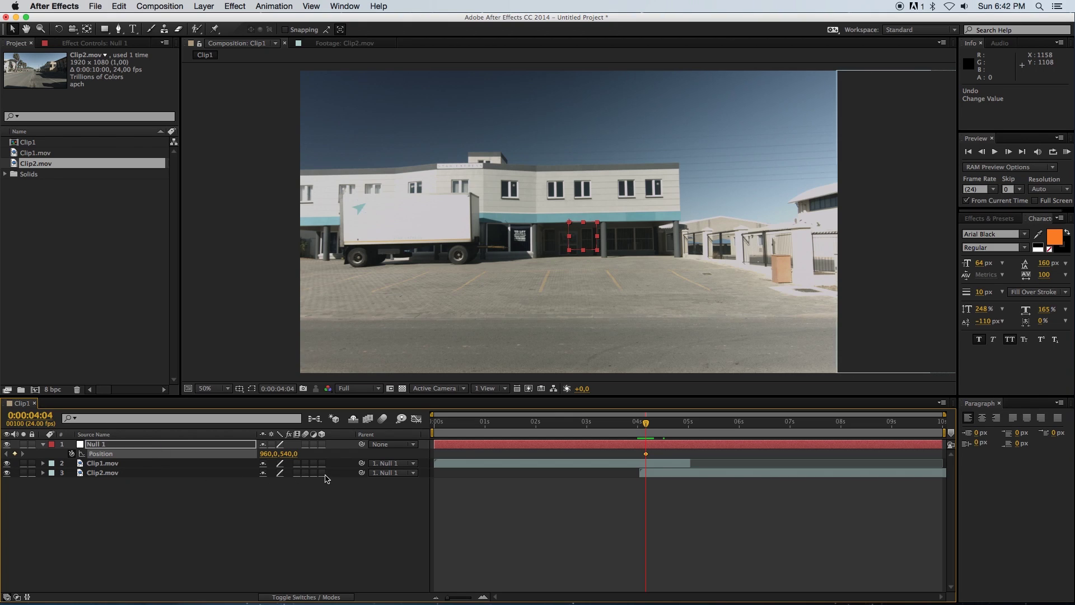
key("Page_Down")
key("Page_Down")
key("Page_Down")
key("Page_Down")
key("Page_Down")
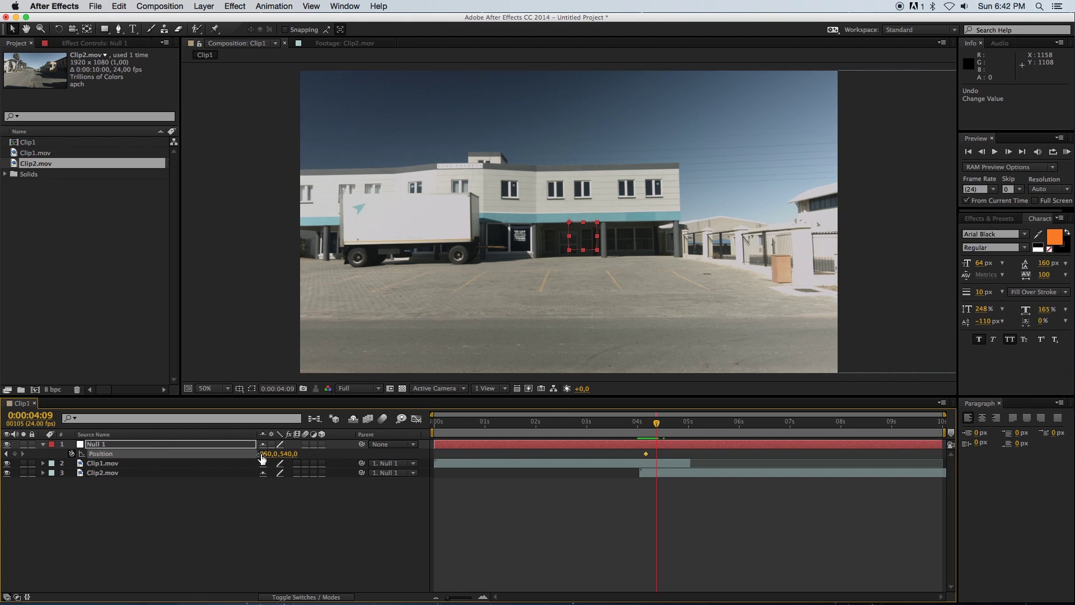
left_click_drag(170, 447, 128, 440)
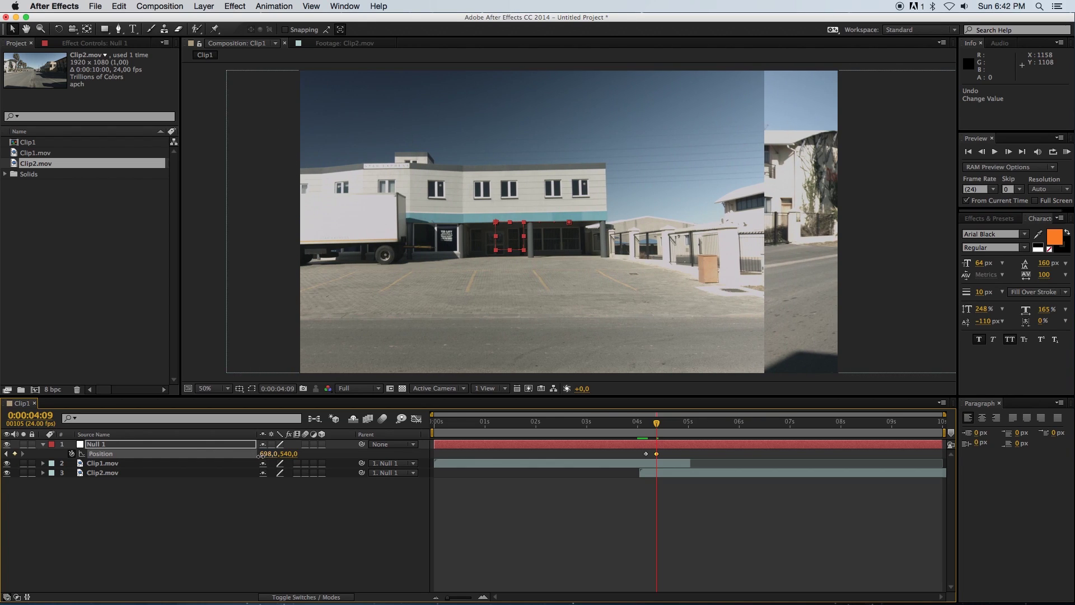
mouse_move(261, 455)
left_mouse_down()
mouse_move(280, 456)
mouse_move(267, 458)
left_mouse_up()
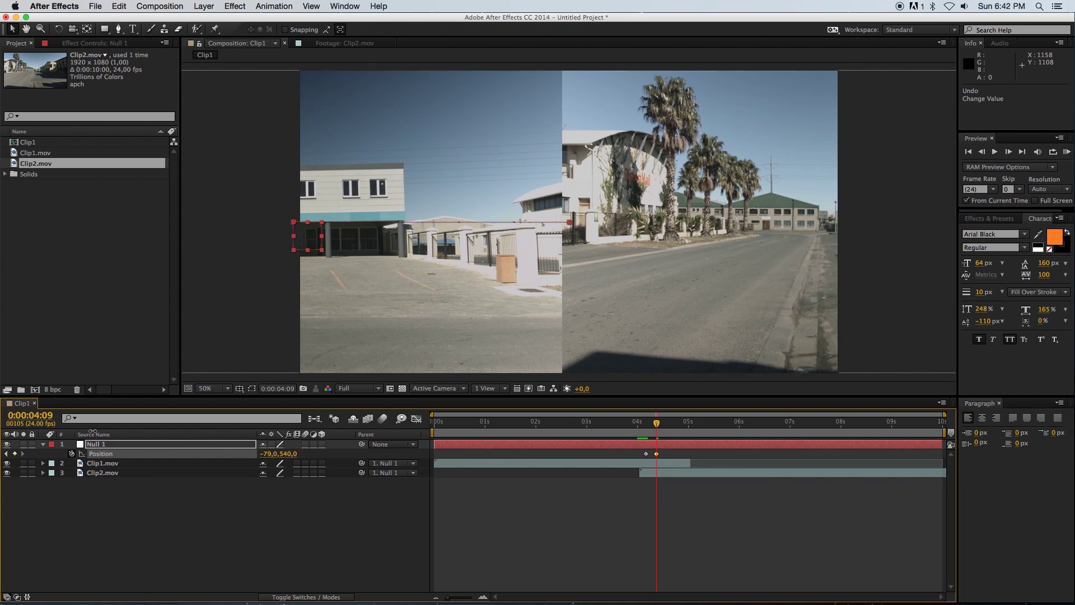
left_click_drag(92, 431, 237, 454)
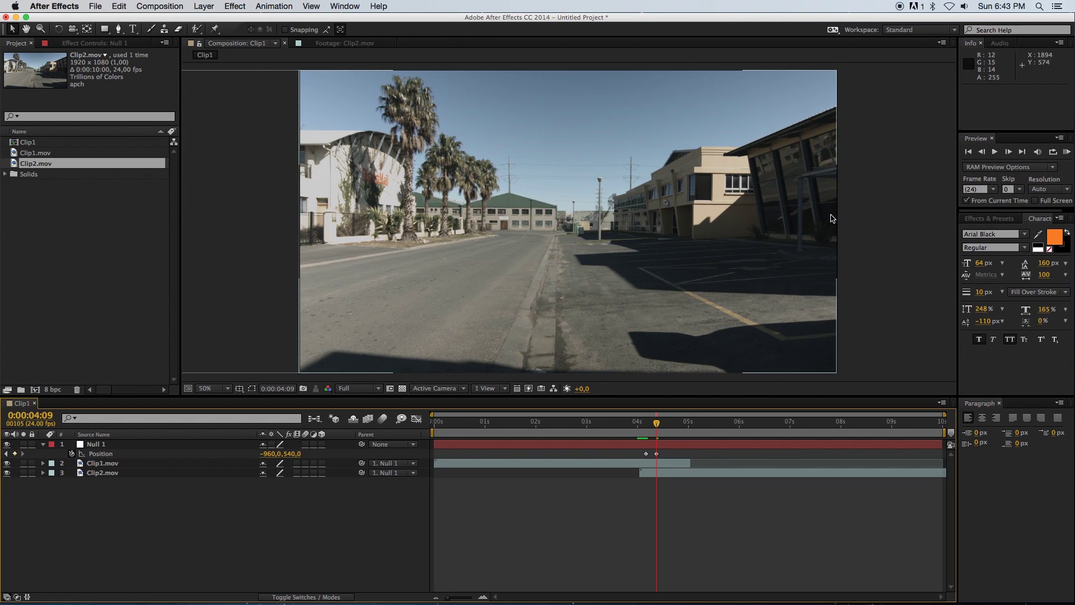
Correct Clip2.mov's Position X from 1917 to exactly 1920 at 0:00:04:09.
left_click(101, 474)
key("p")
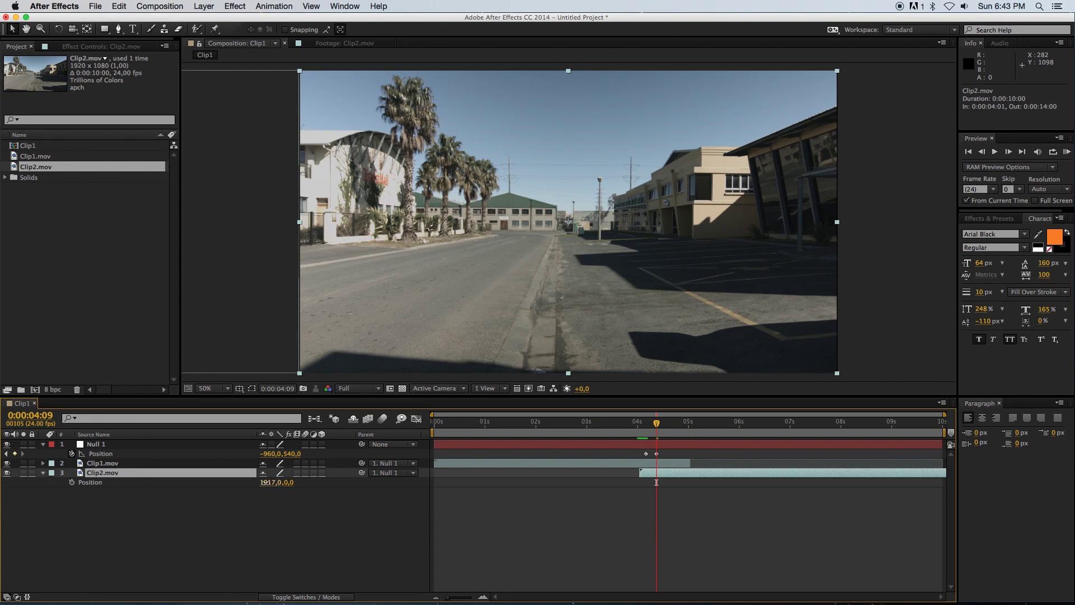
left_click_drag(269, 484, 268, 485)
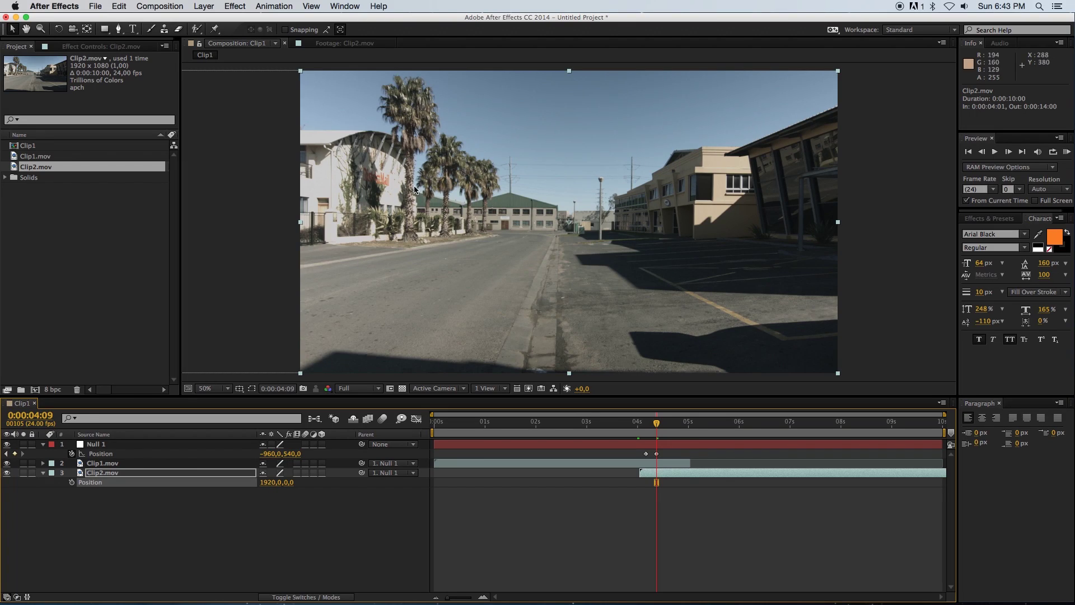
Preview the whip pan transition from just before 0:00:04:04.
left_click(259, 522)
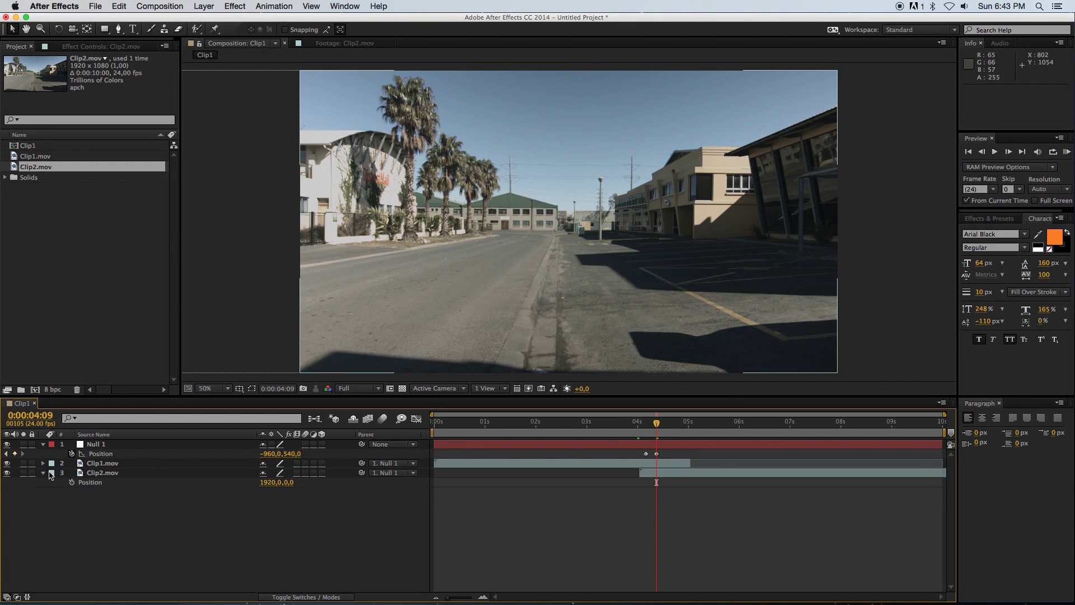
left_click_drag(660, 428, 639, 429)
key("space")
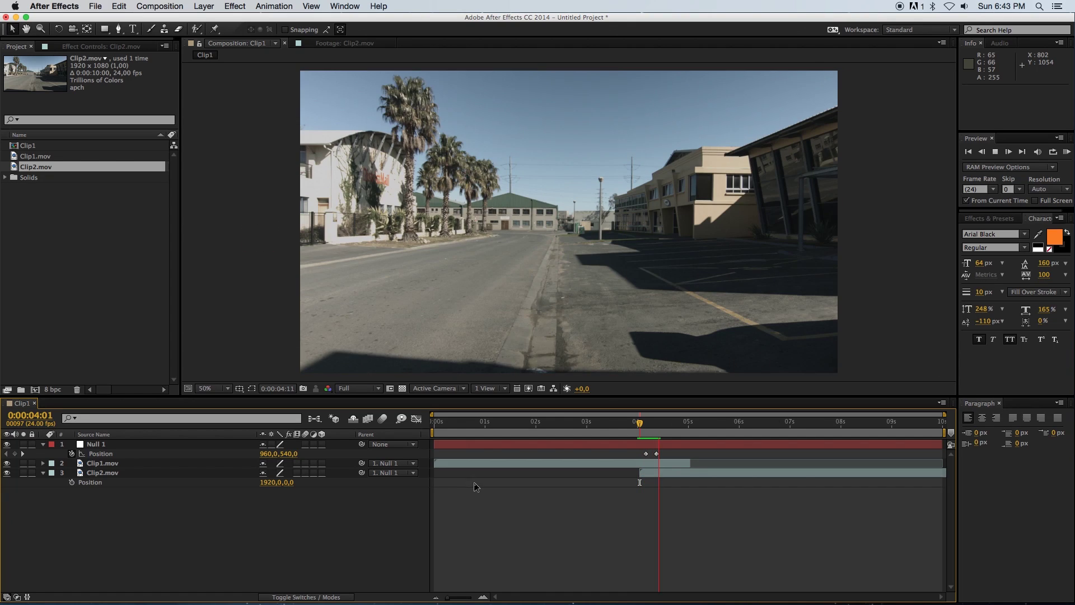
key("space")
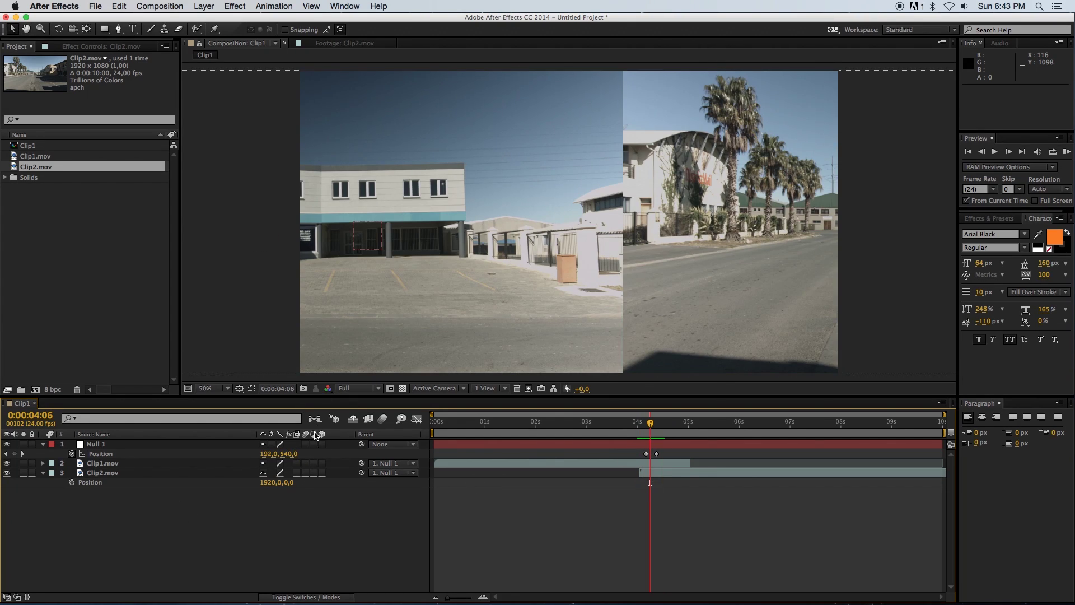
Enable motion blur on both clips and the composition, preview it, and collapse the layers.
left_click_drag(306, 463, 306, 472)
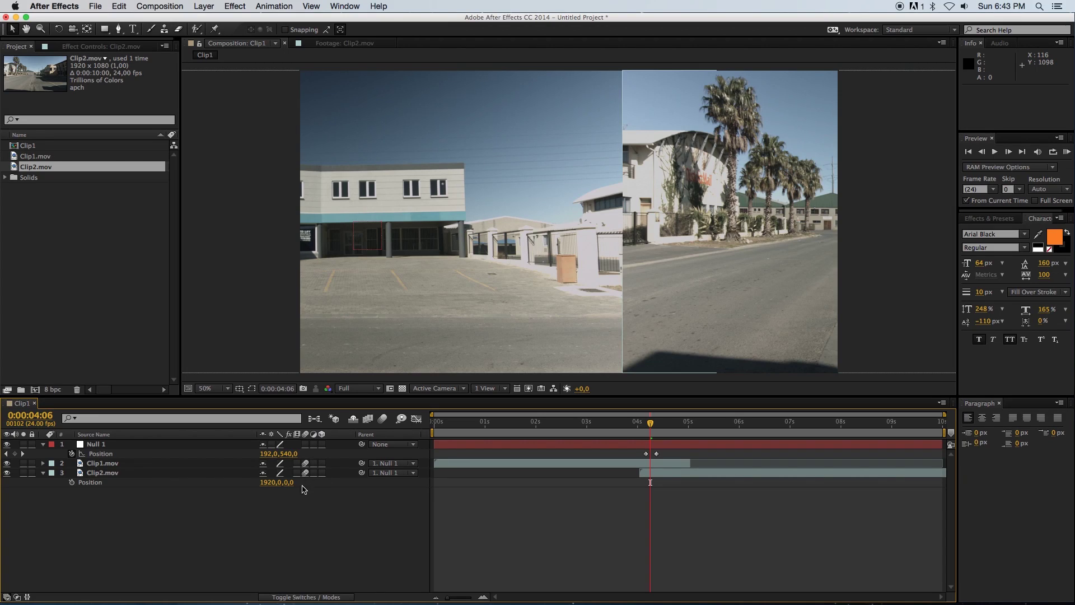
left_click(384, 420)
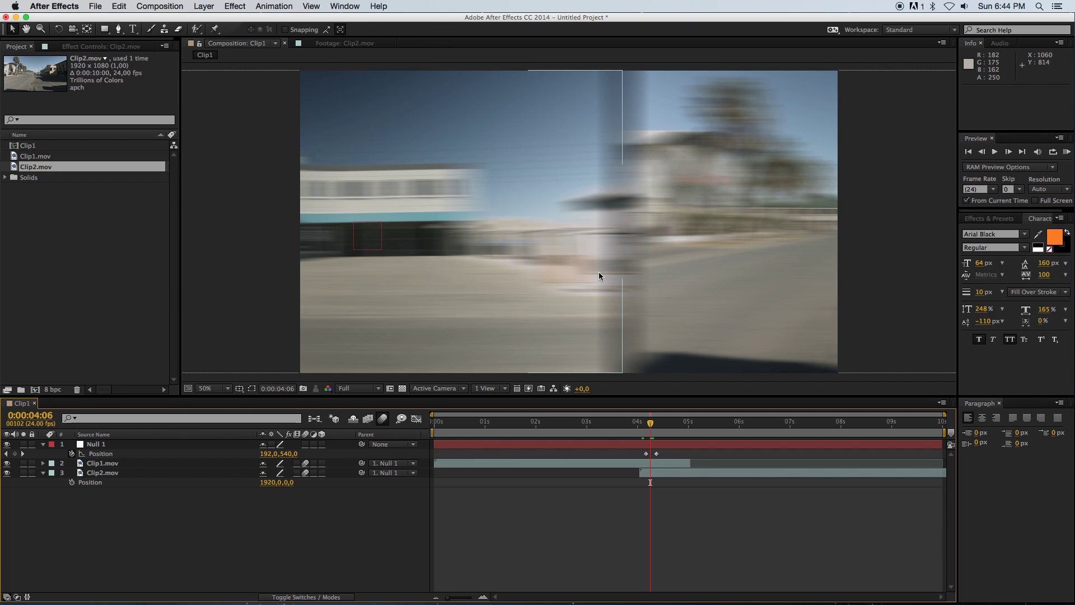
left_click(635, 425)
key("space")
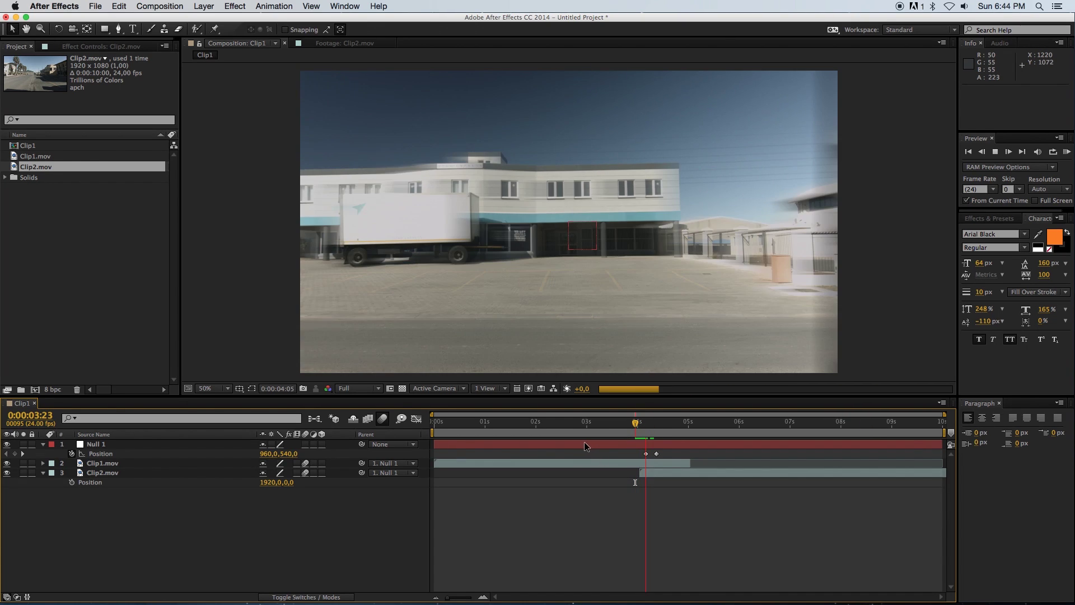
left_click(653, 424)
key("Page_Up")
key("Page_Up")
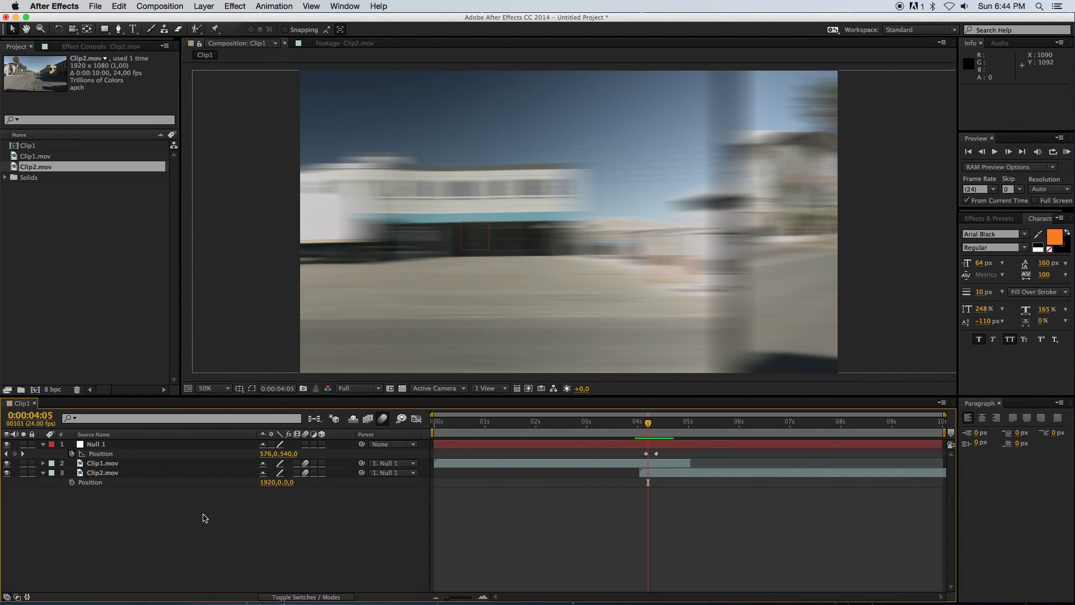
left_click(44, 445)
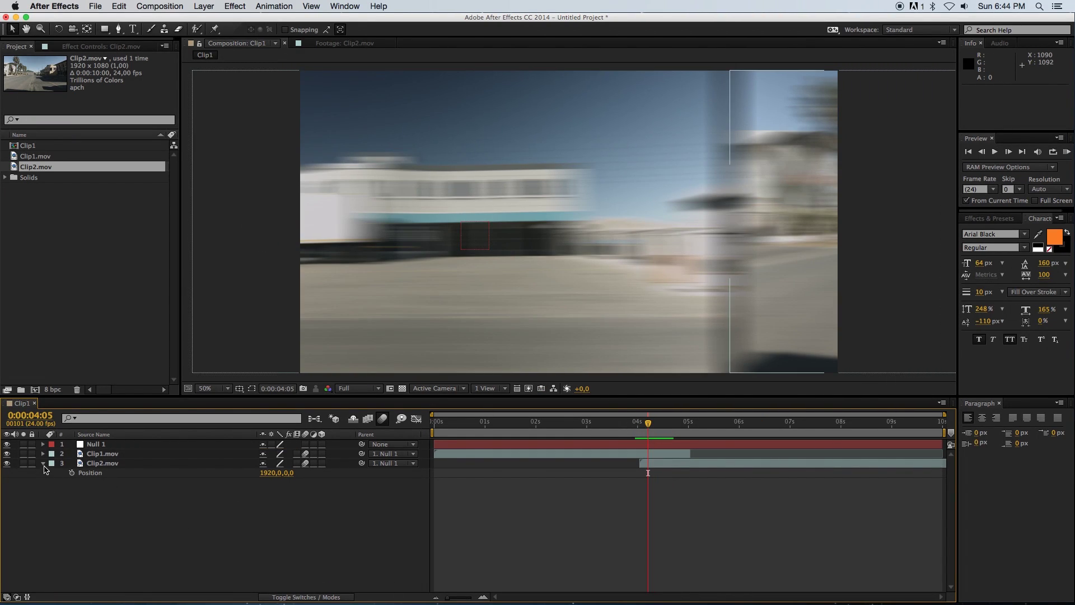
left_click(42, 463)
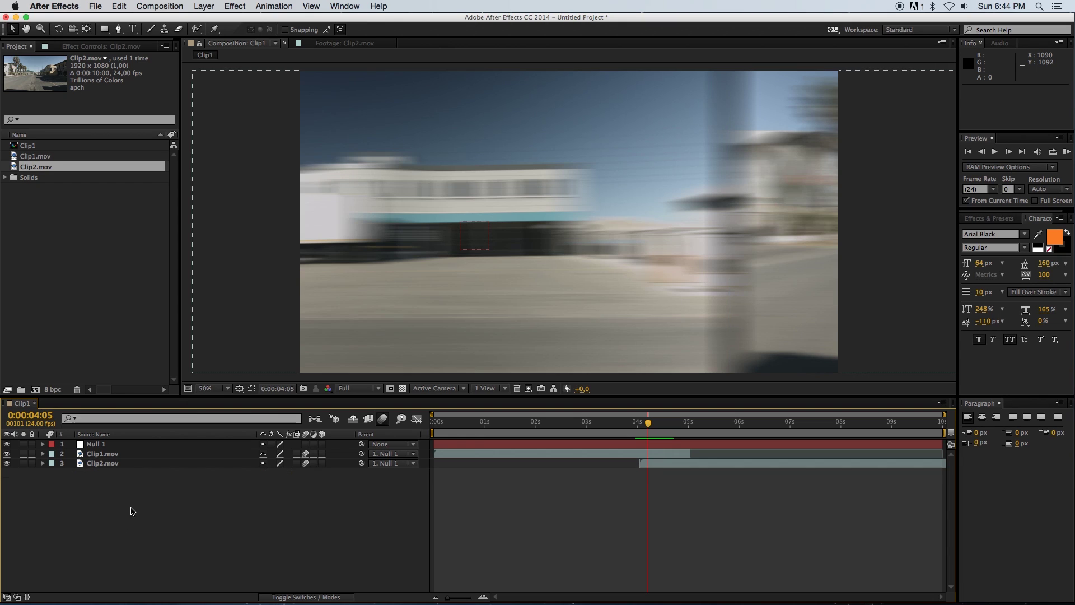
Add an adjustment layer and place it directly below Null 1.
right_click(198, 504)
mouse_move(299, 490)
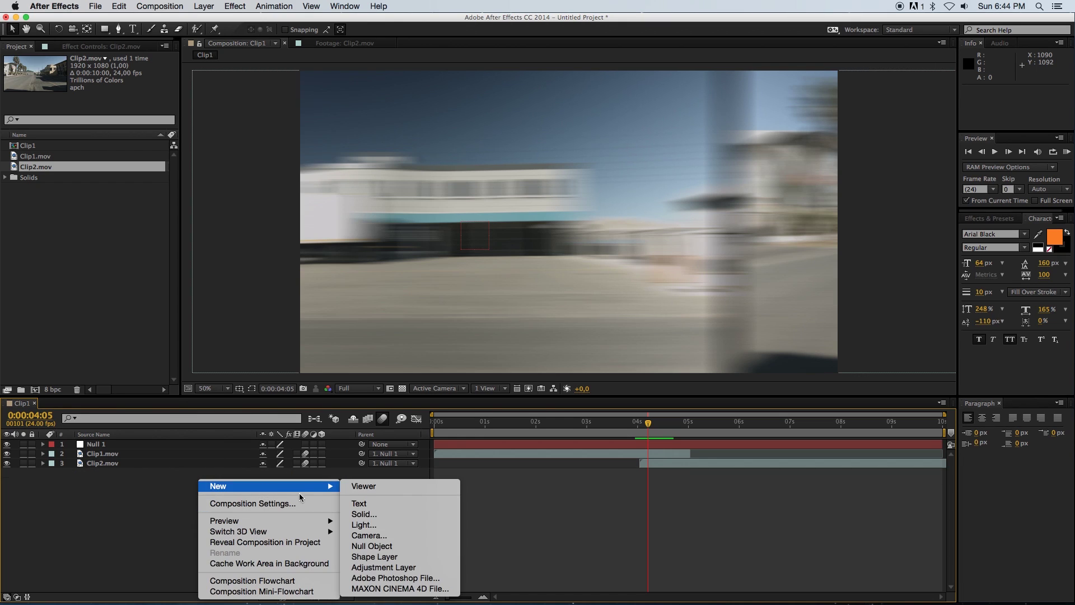
left_click(374, 569)
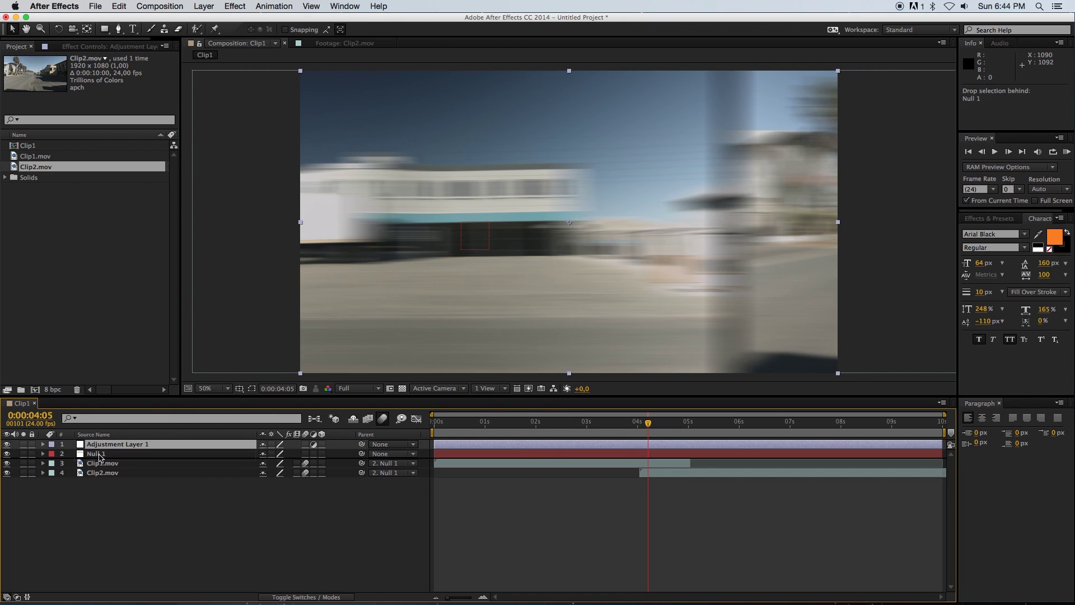
left_click_drag(100, 456, 104, 460)
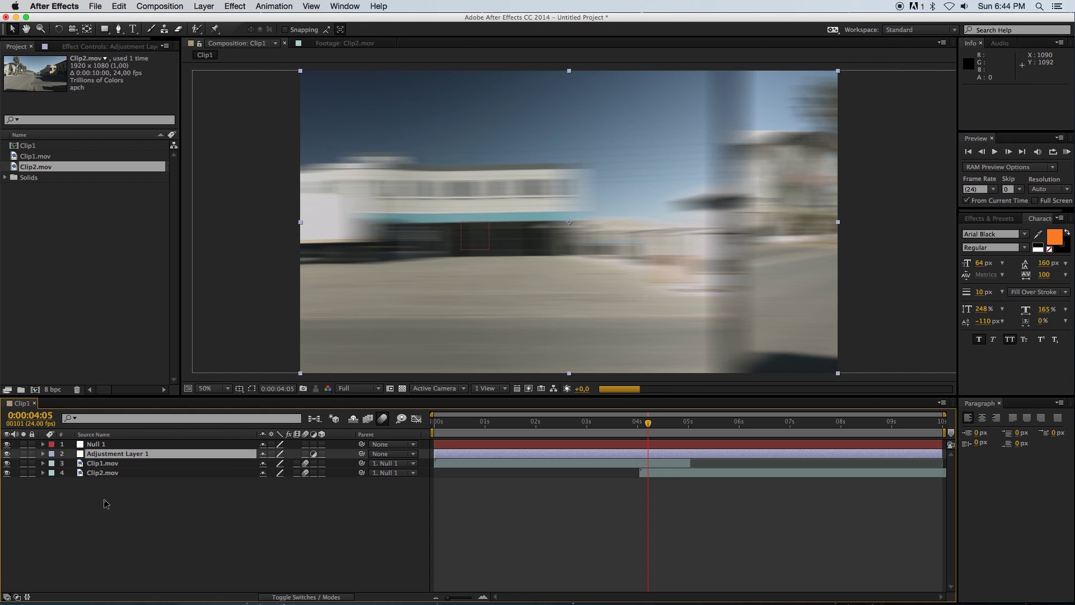
Apply Directional Blur to the adjustment layer with Direction 90° and Blur Length 300.
right_click(118, 458)
mouse_move(193, 341)
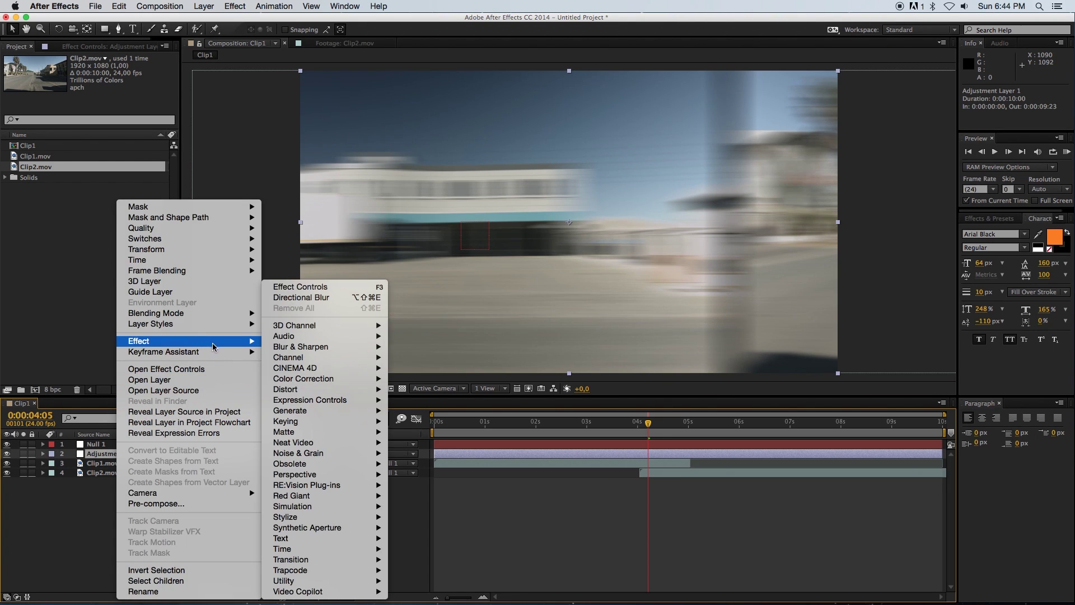
mouse_move(293, 348)
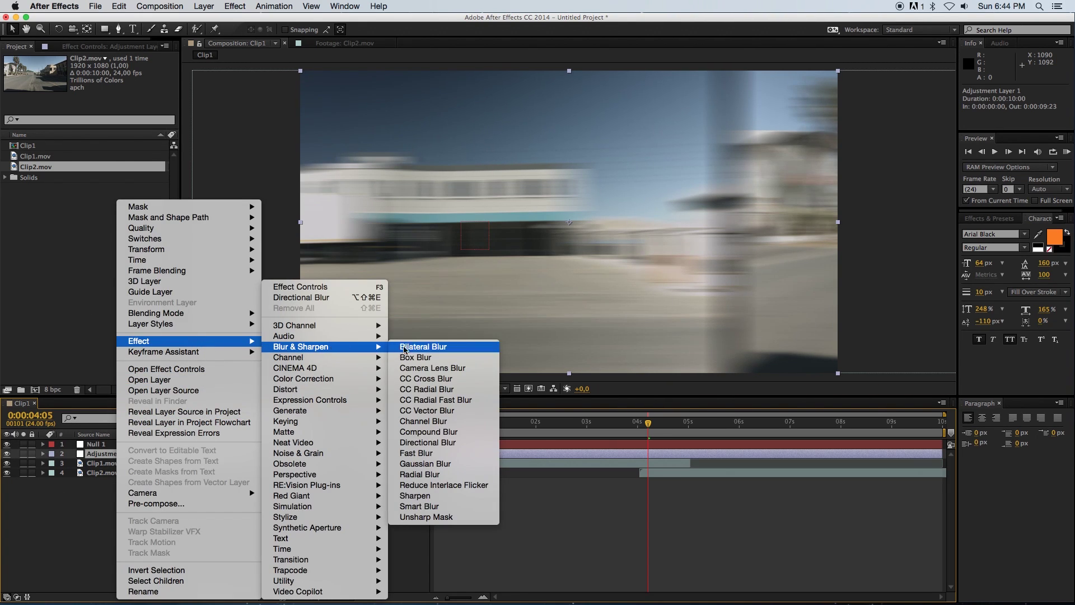
left_click(460, 447)
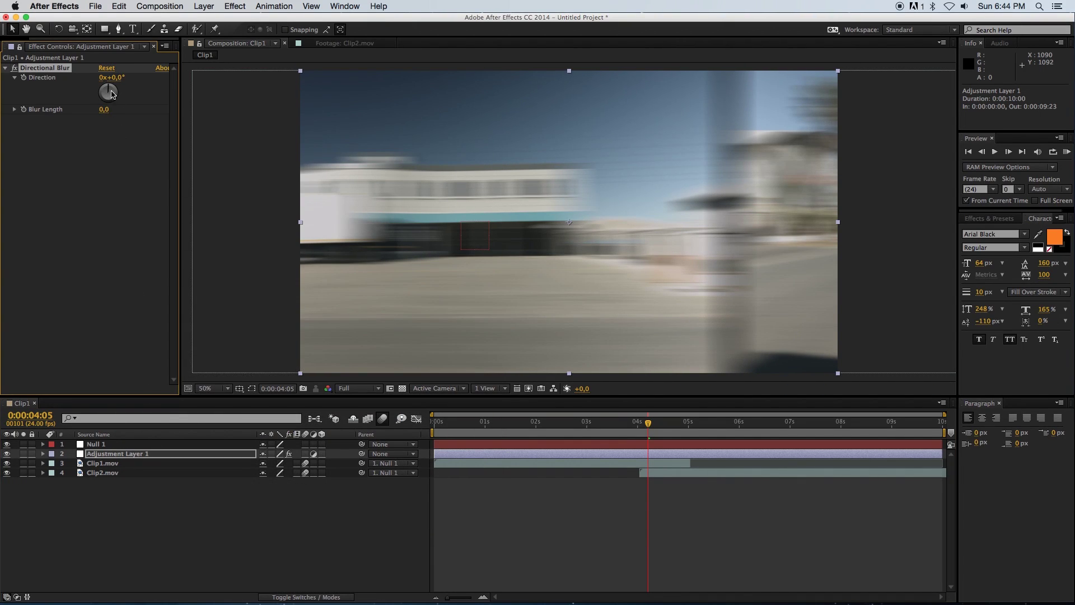
left_click_drag(112, 94, 123, 99)
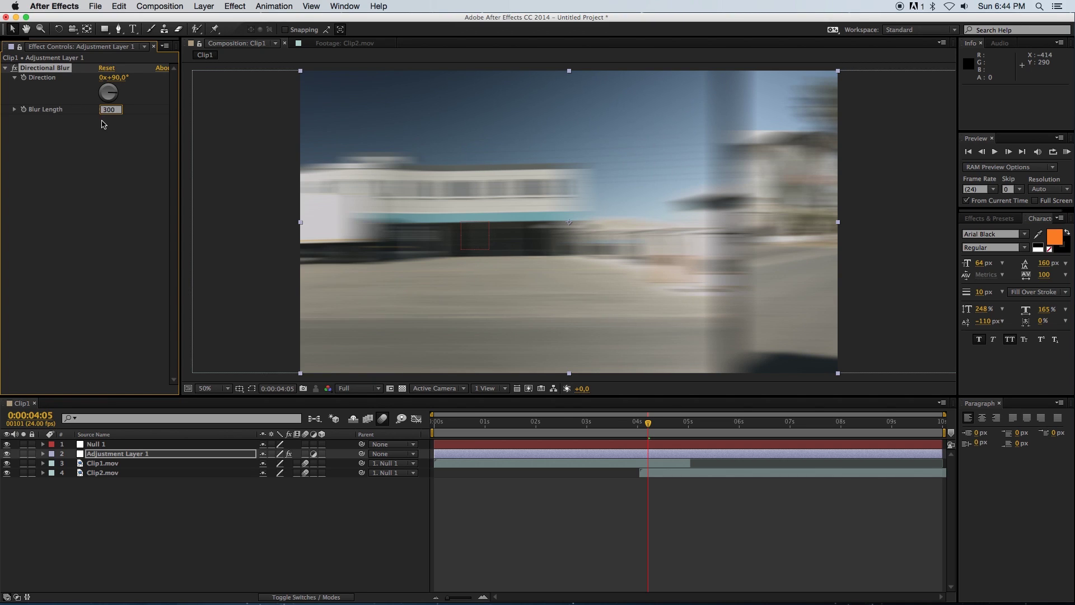
key("Return")
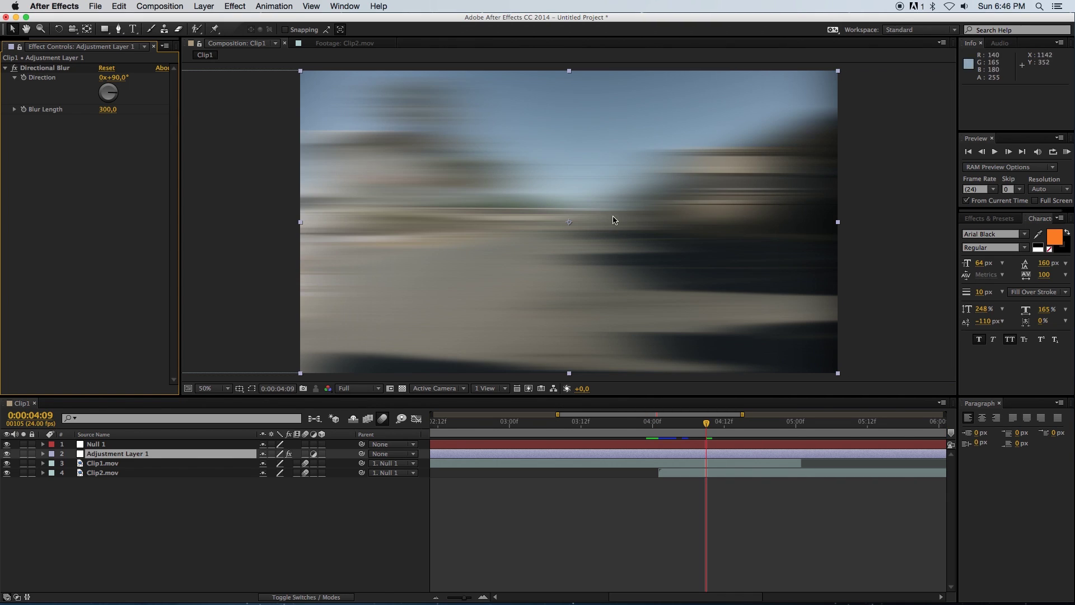
Hide Adjustment Layer 1, go to 0:00:04:03, and show its Opacity property.
left_click(140, 500)
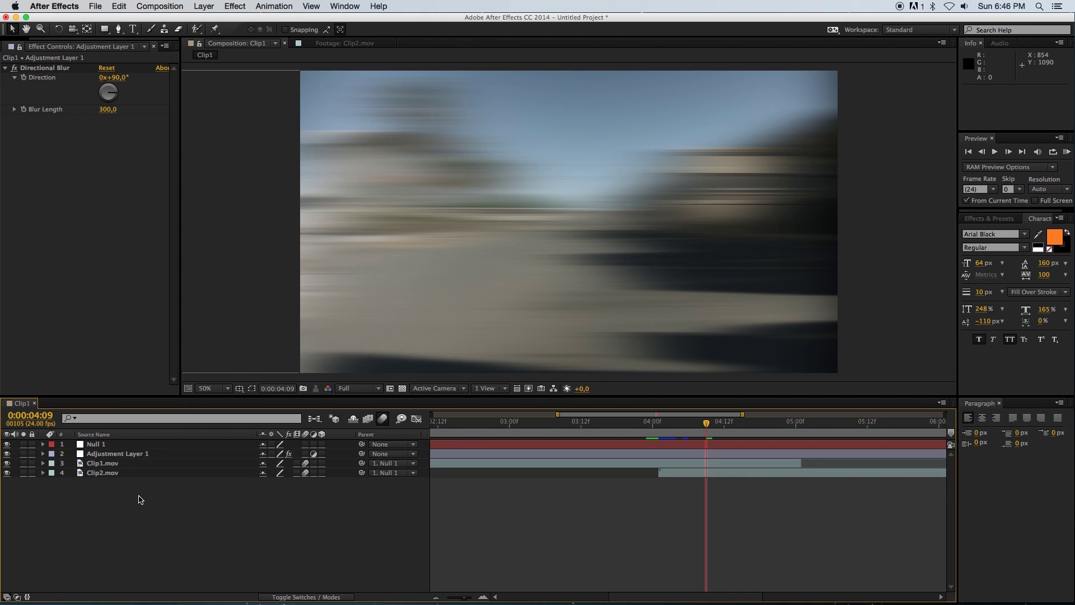
left_click(117, 454)
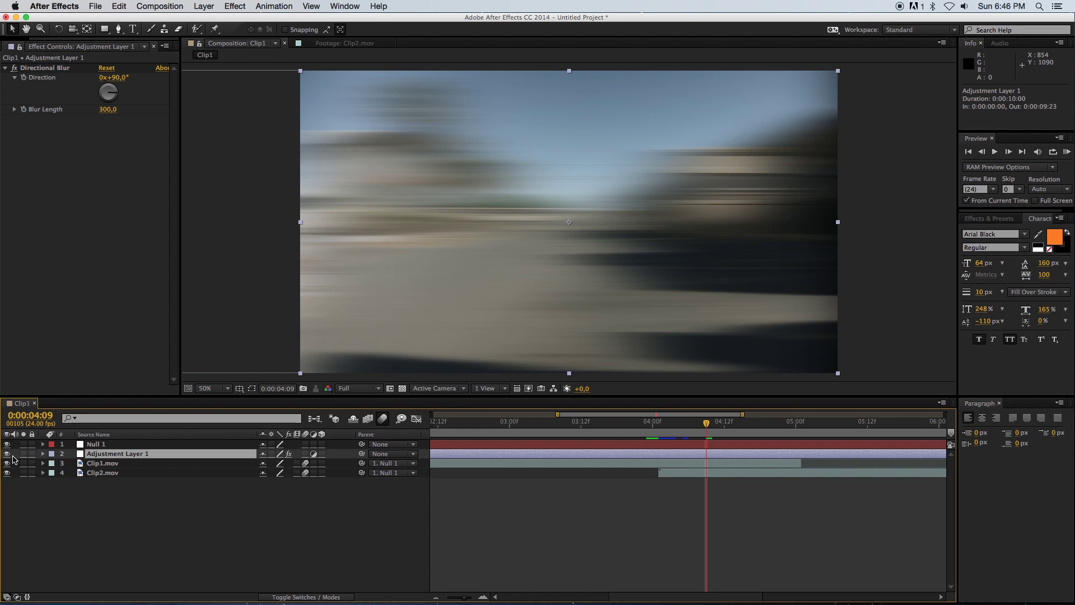
left_click(7, 453)
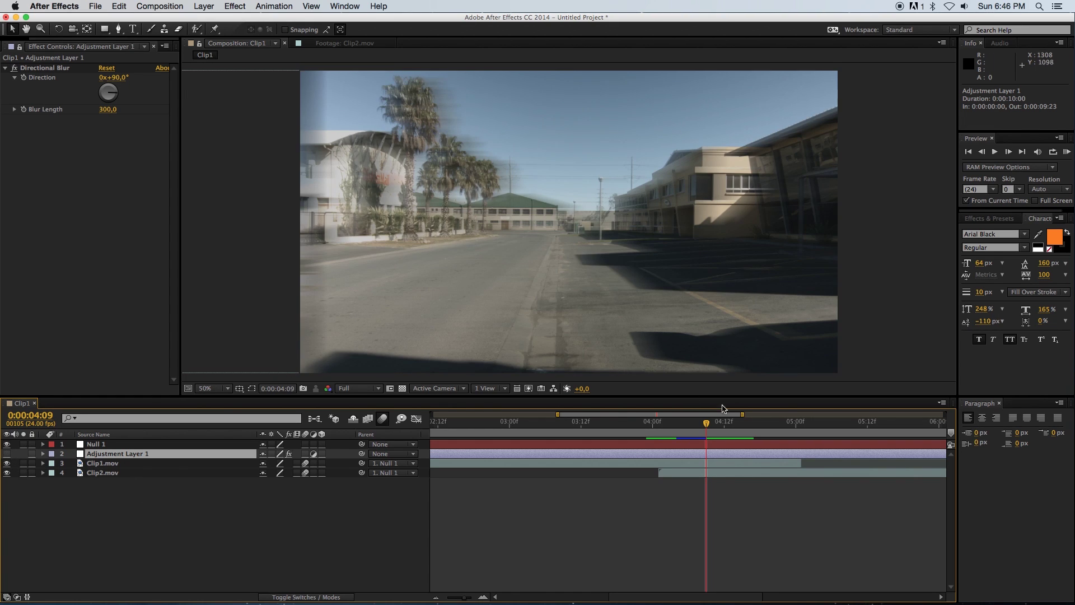
left_click_drag(707, 423, 671, 425)
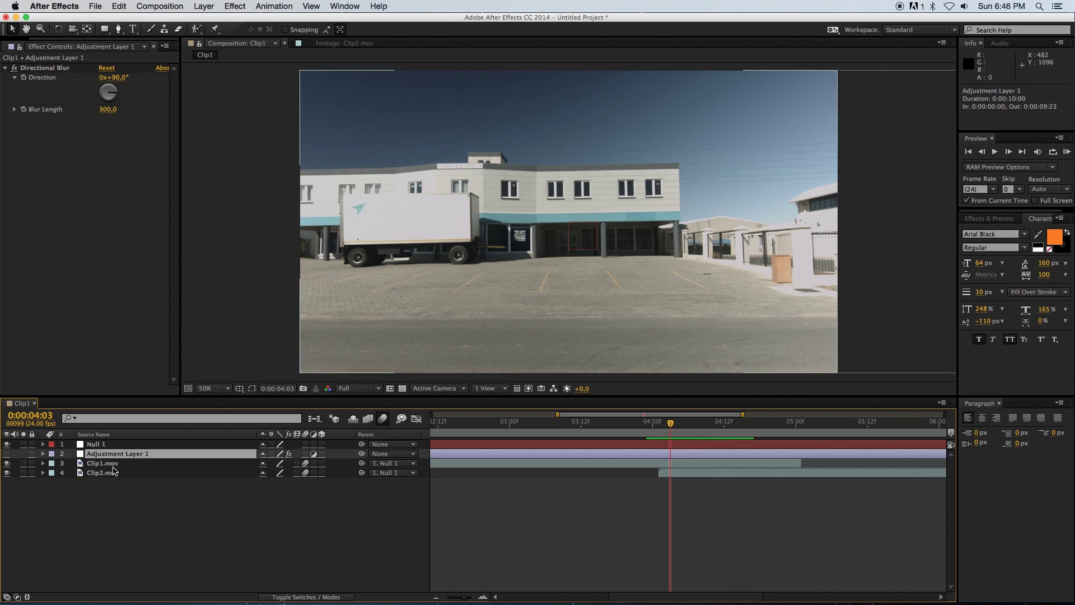
key("t")
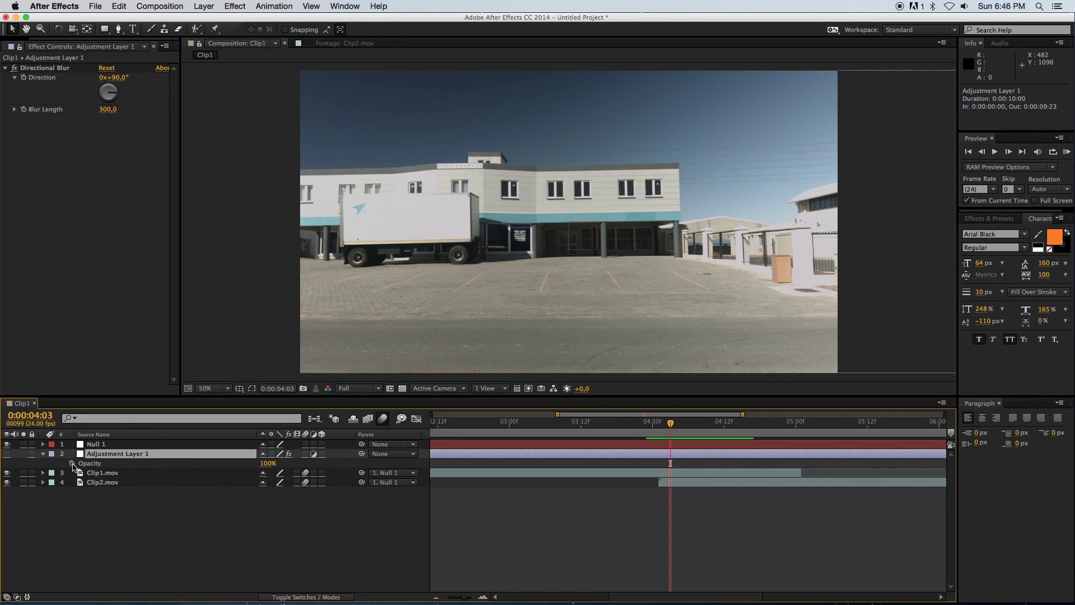
Keyframe the adjustment layer's opacity from 0% at 4:03 up to 100% at 4:04.
left_click(72, 464)
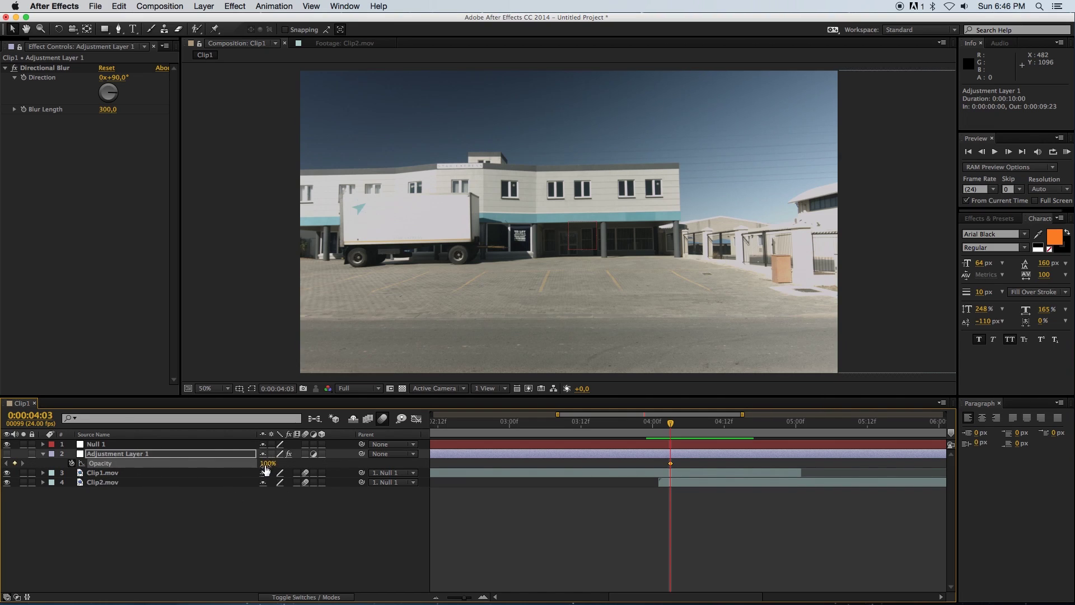
left_click_drag(266, 469, 191, 463)
key("Page_Down")
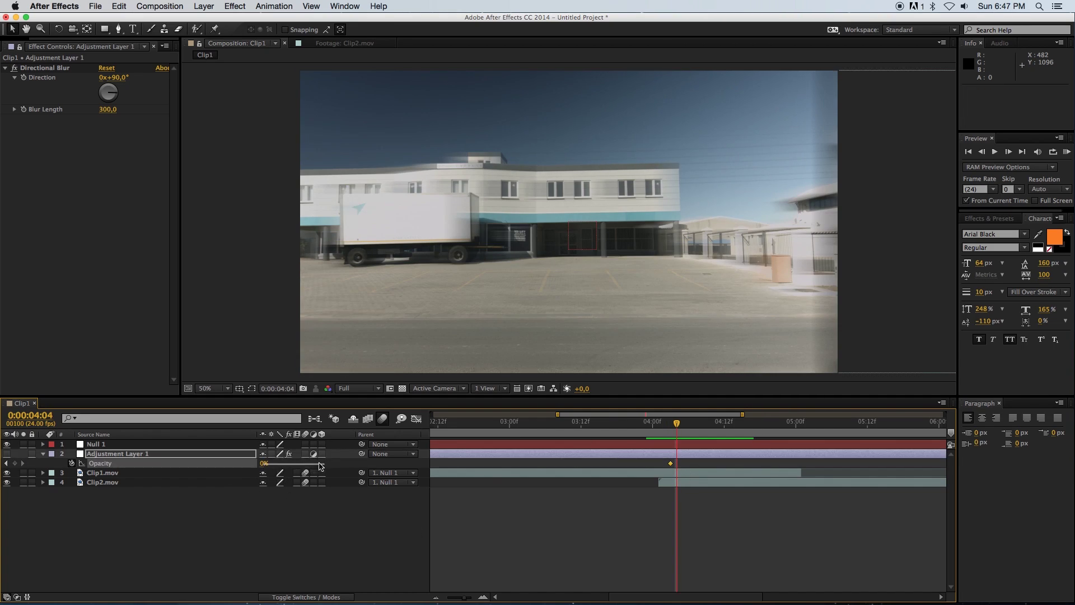
left_click_drag(323, 467, 356, 474)
Add opacity keyframes holding 100% at 4:09 and dropping back to 0% at 4:10.
left_click(293, 504)
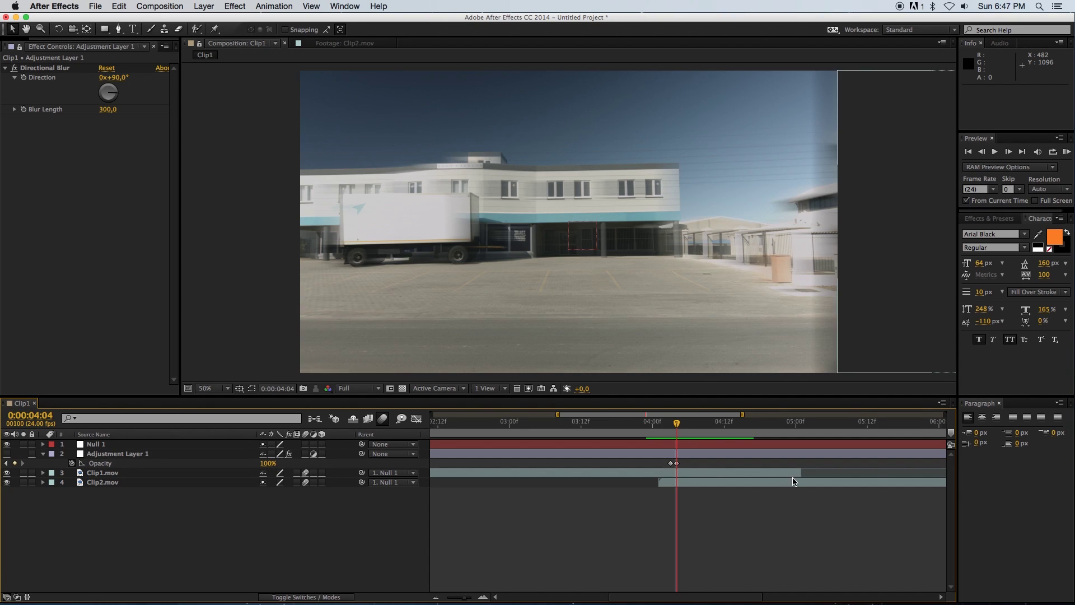
left_click(684, 428)
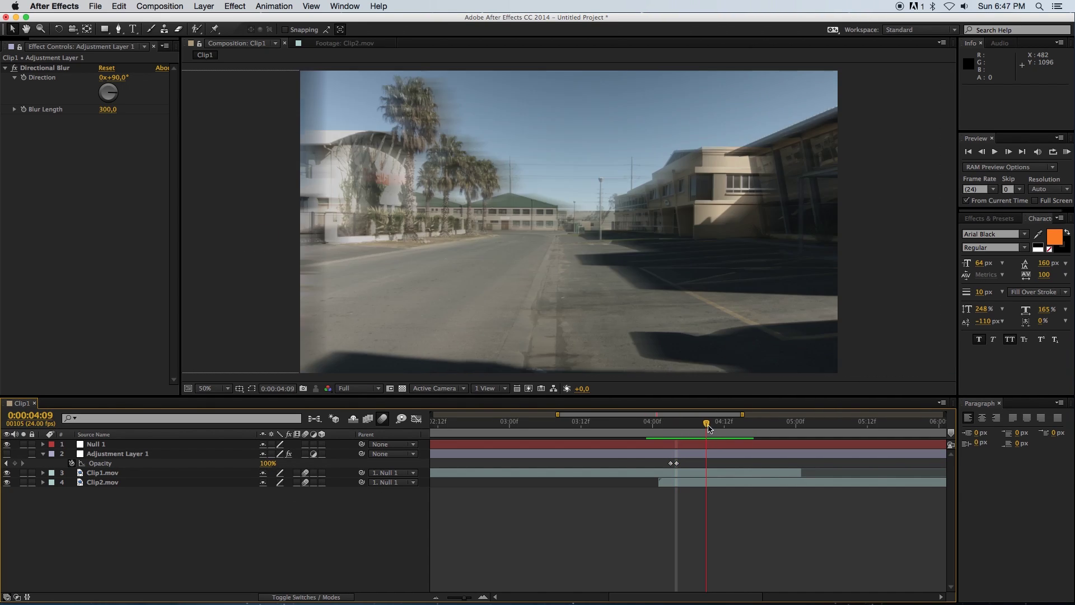
left_click_drag(688, 429, 709, 434)
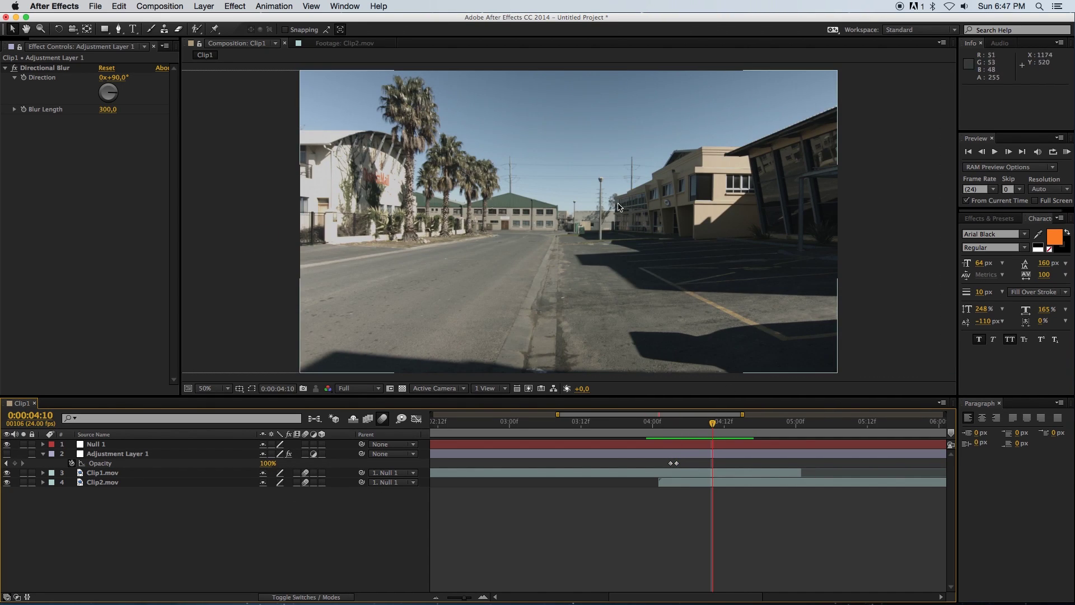
left_click(15, 464)
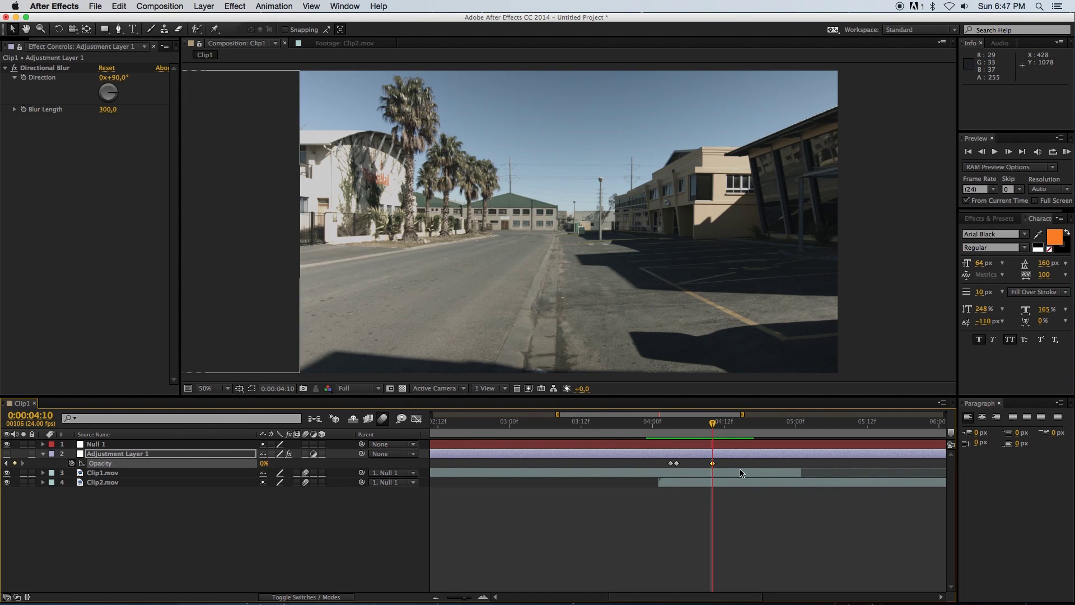
key("Page_Up")
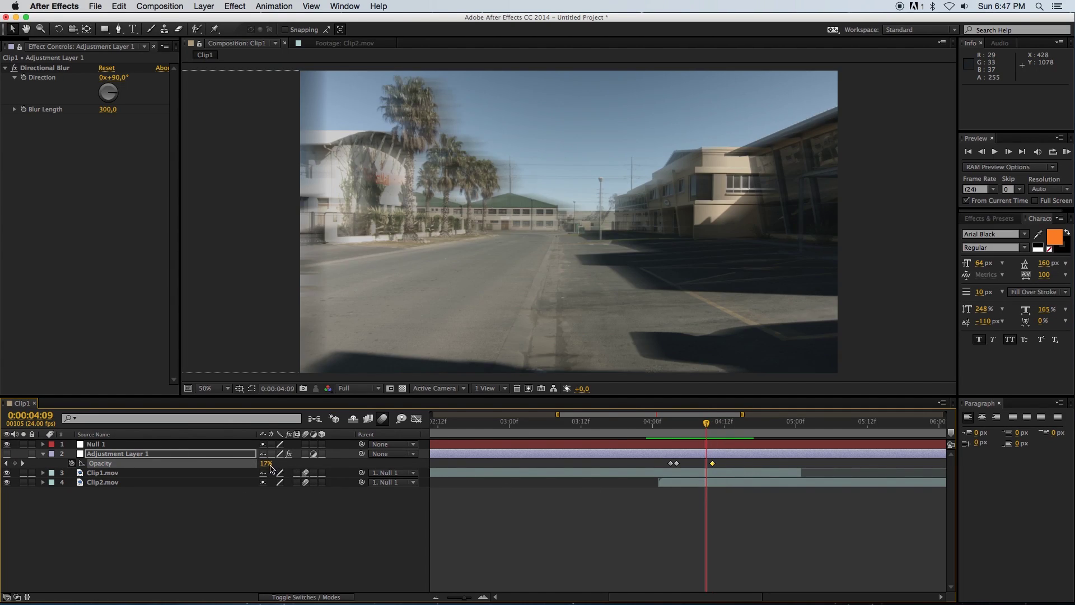
left_click(554, 488)
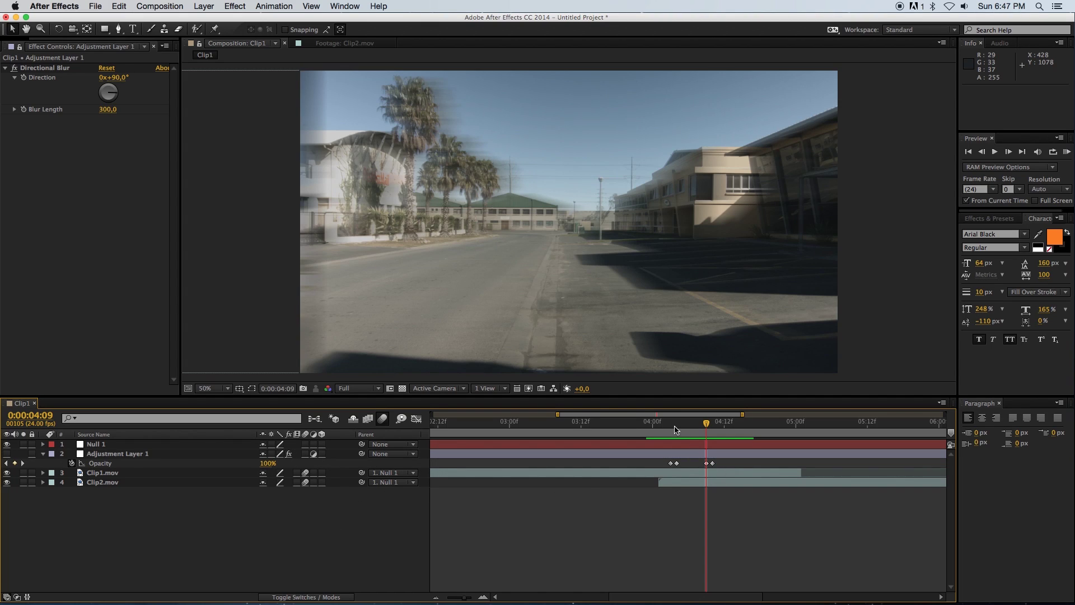
left_click_drag(676, 429, 712, 429)
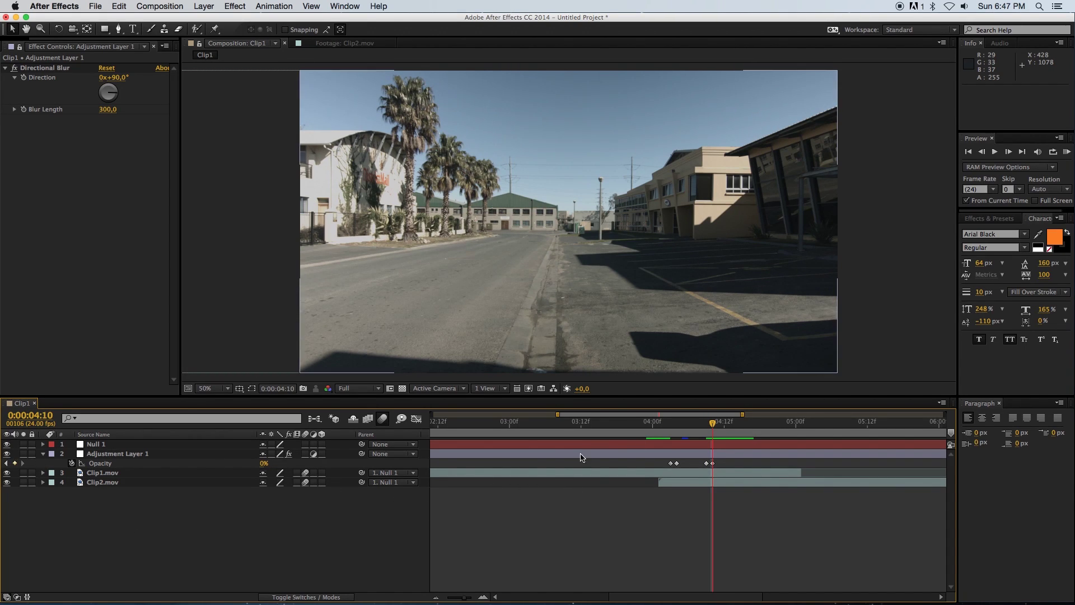
left_click_drag(648, 427, 552, 426)
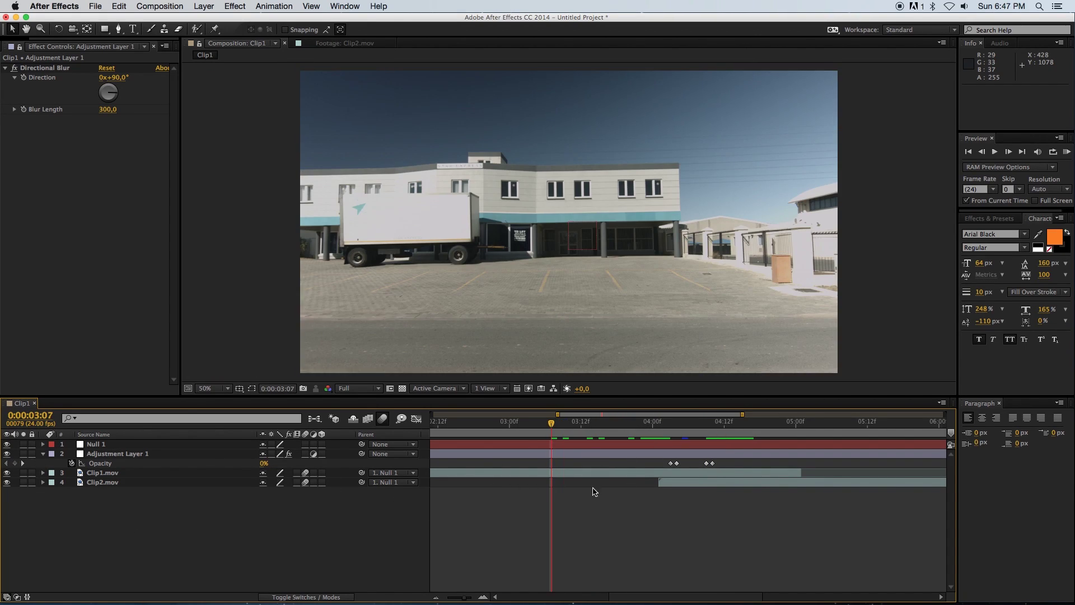
key("KP_0")
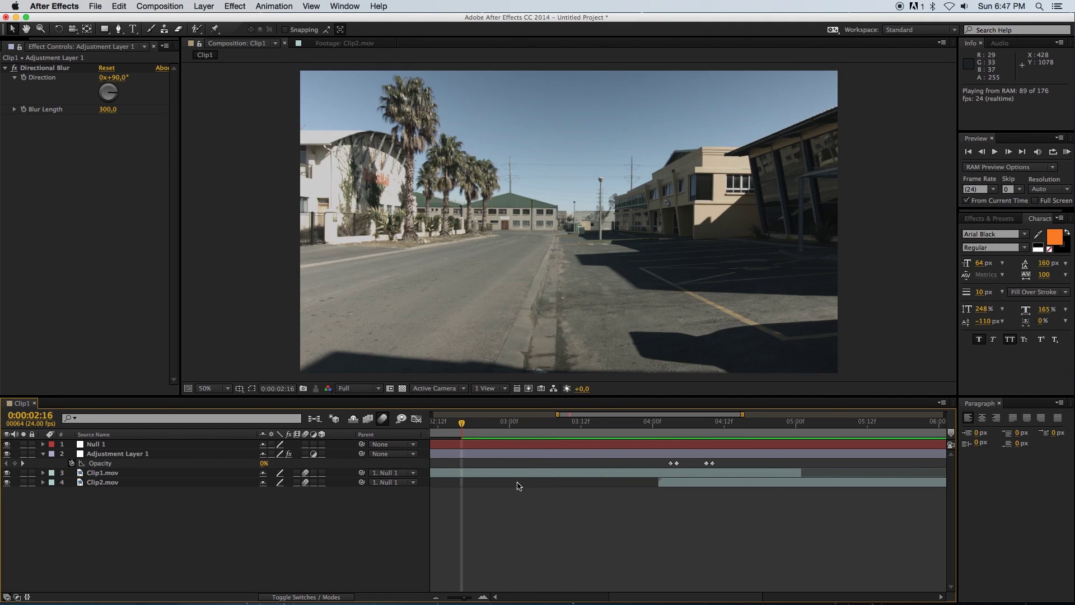